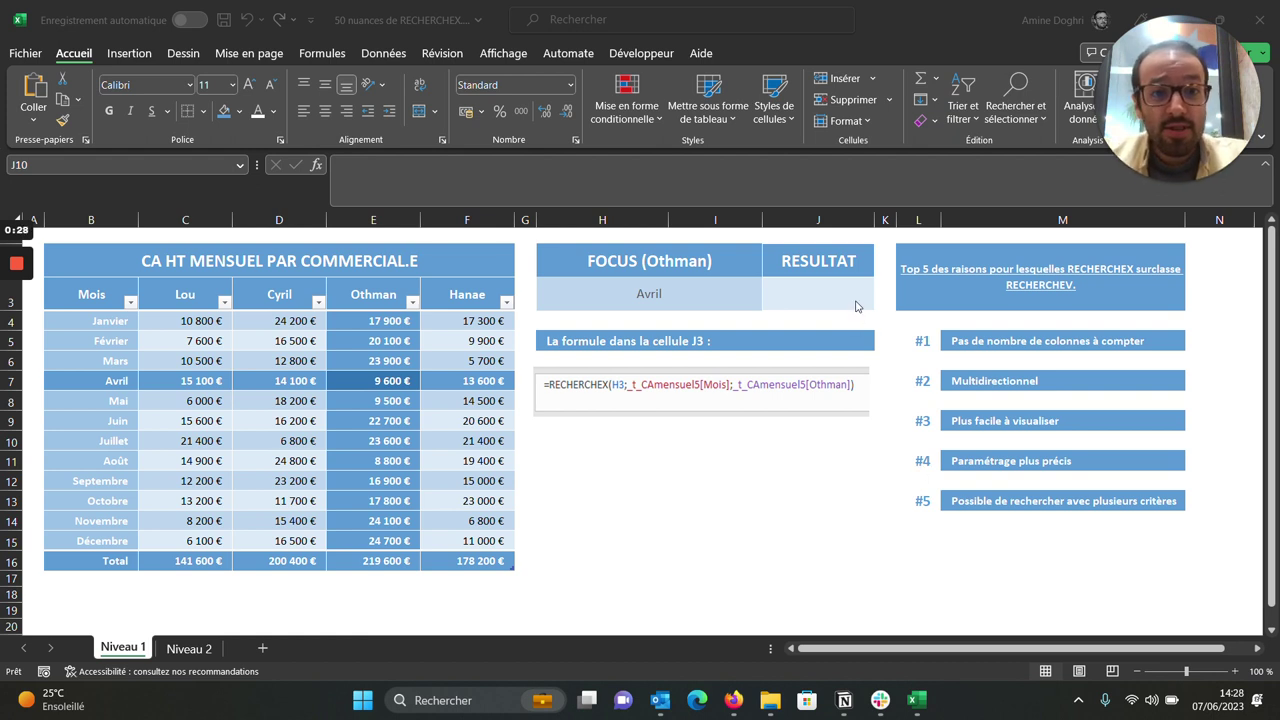
Step: In J3, enter =RECHERCHEX(H3; Mois column; salesperson's revenue column) so J3 returns 9 600 € for Avril
{"action": "left_click", "coordinate": [858, 300]}
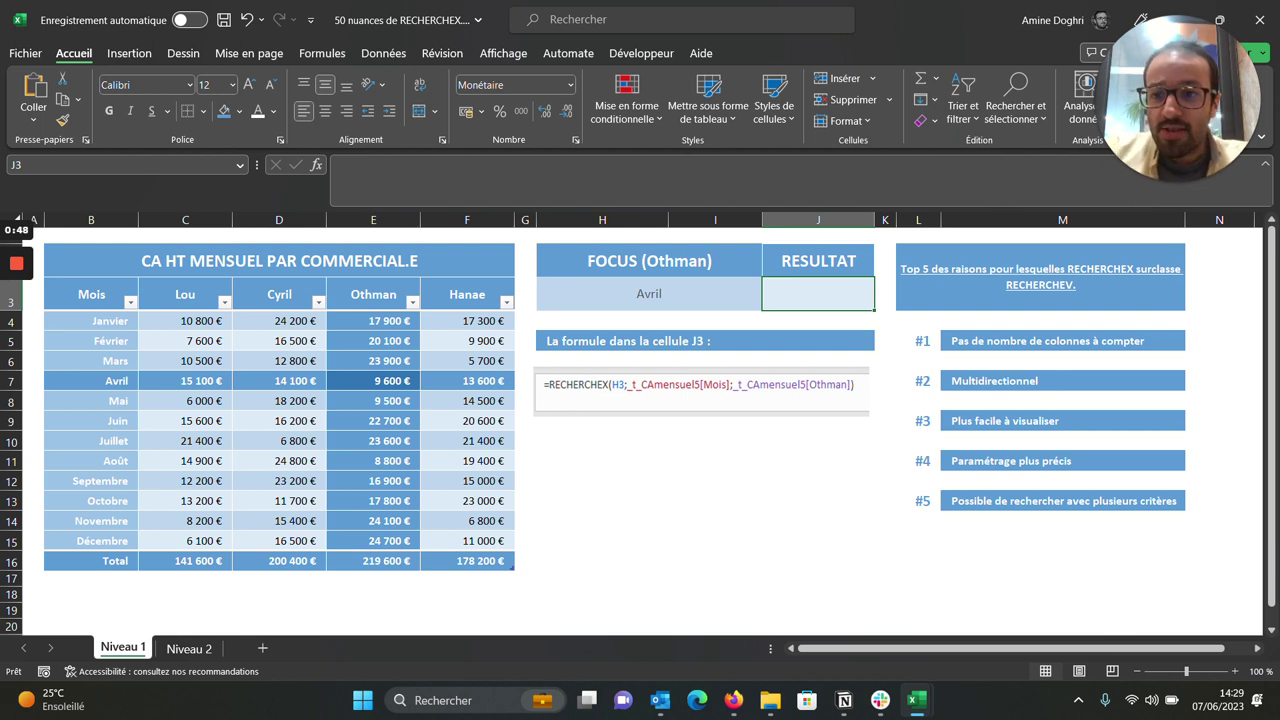
{"action": "left_click_drag", "start_coordinate": [373, 320], "coordinate": [373, 540]}
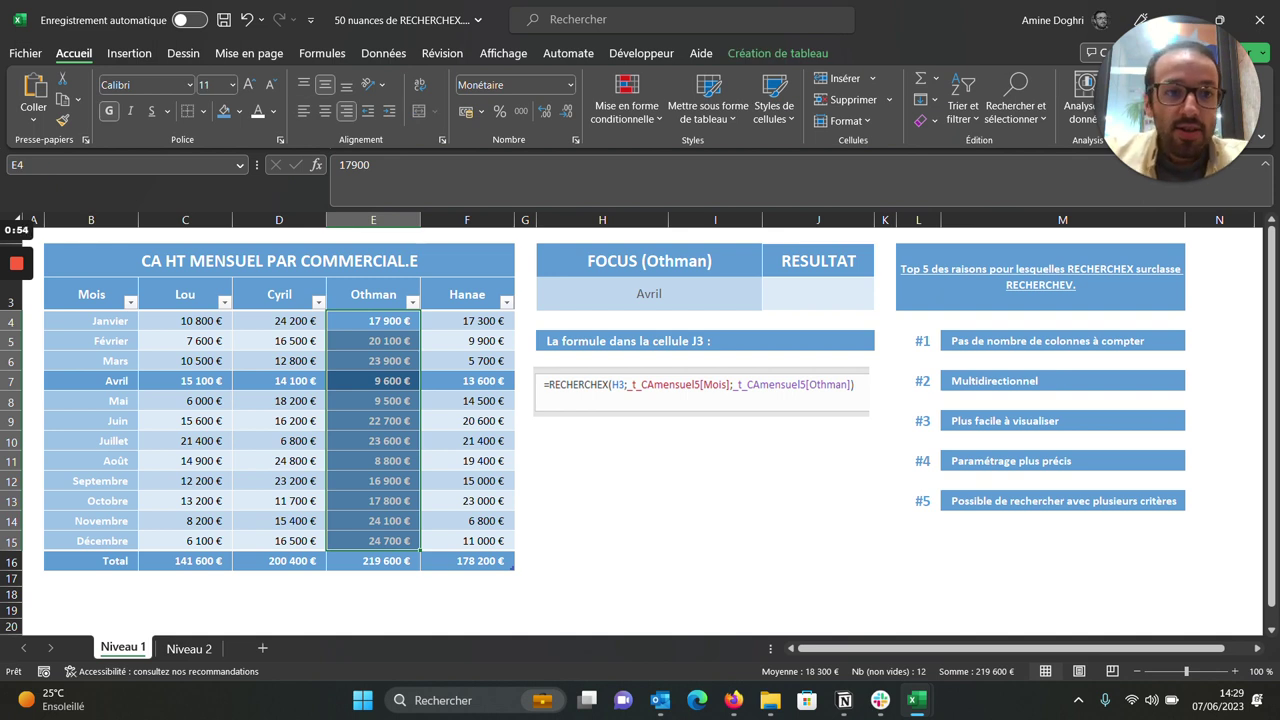
{"action": "left_click", "coordinate": [818, 293]}
{"action": "type", "text": "=R"}
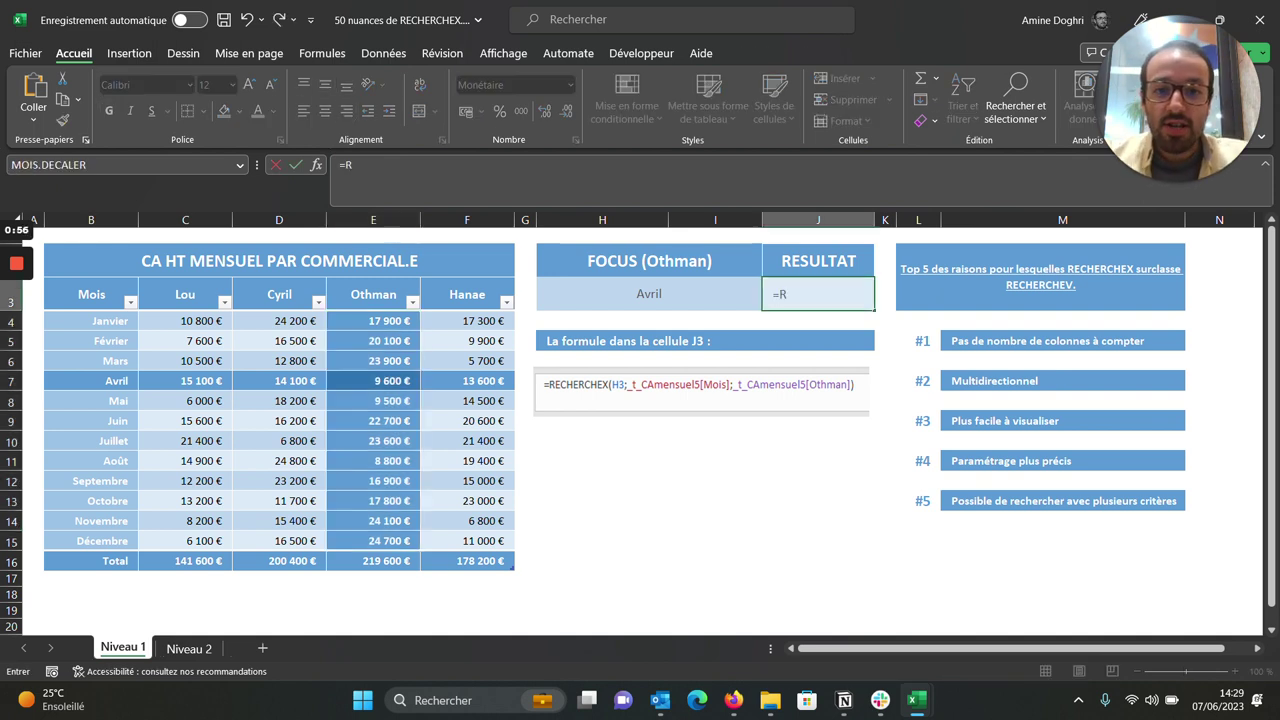
{"action": "type", "text": "ECHERCHE"}
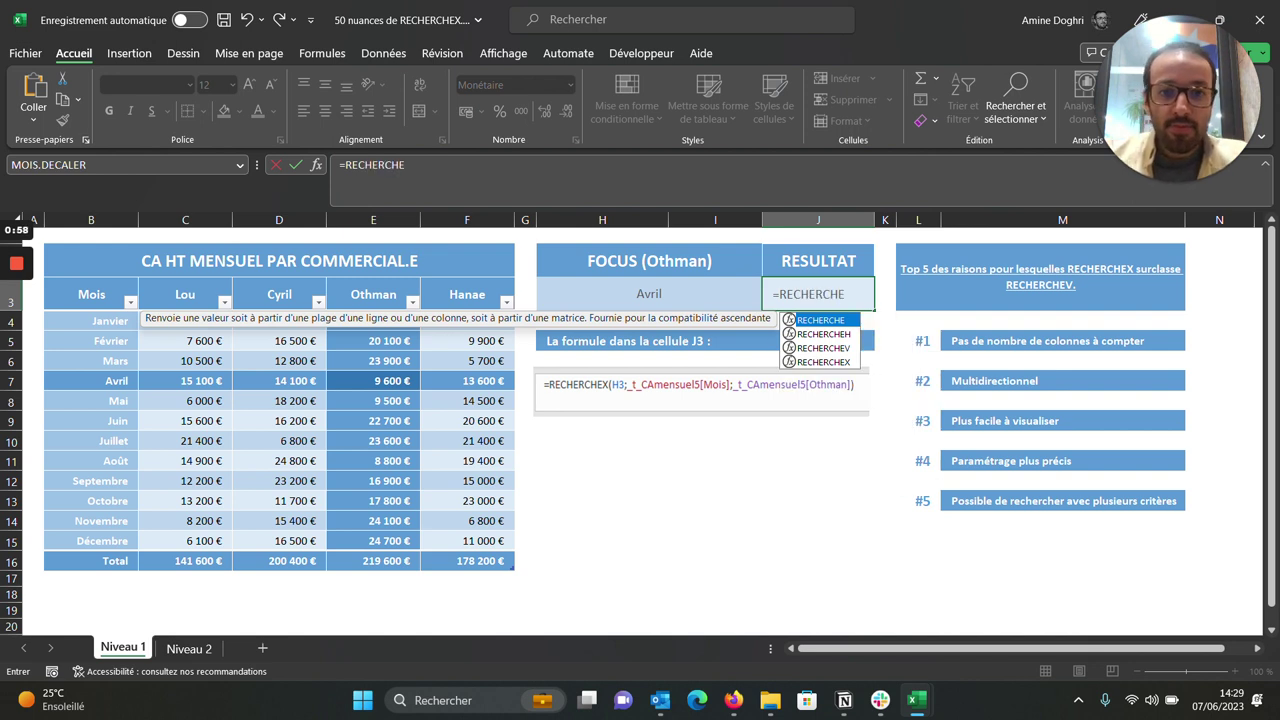
{"action": "type", "text": "X("}
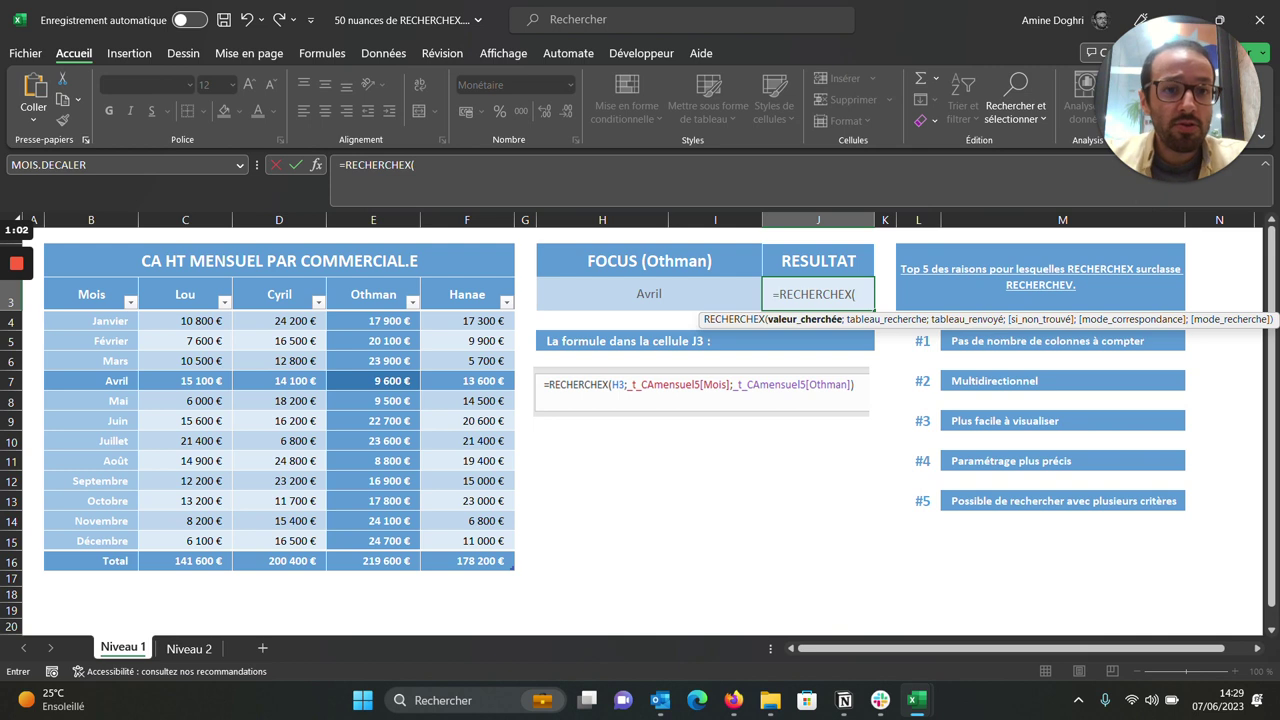
{"action": "left_click", "coordinate": [649, 293]}
{"action": "type", "text": ";"}
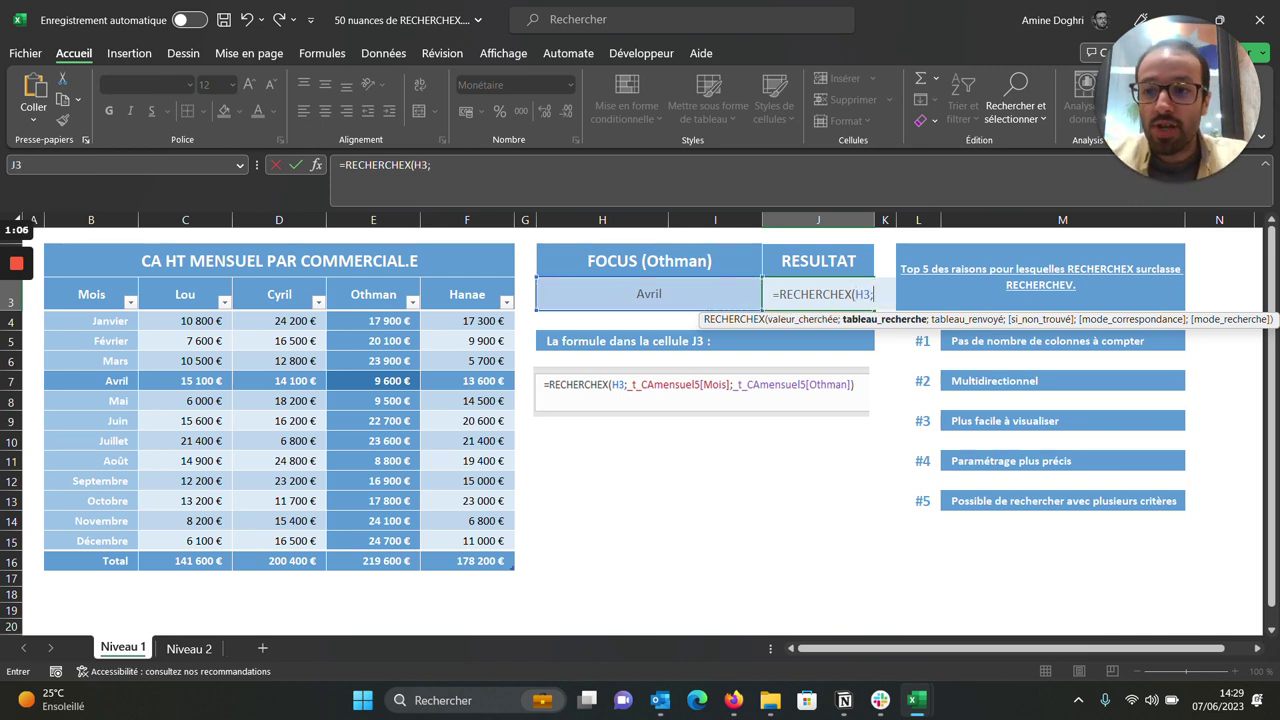
{"action": "mouse_move", "coordinate": [185, 320]}
{"action": "left_mouse_down"}
{"action": "mouse_move", "coordinate": [91, 320]}
{"action": "mouse_move", "coordinate": [120, 540]}
{"action": "left_mouse_up"}
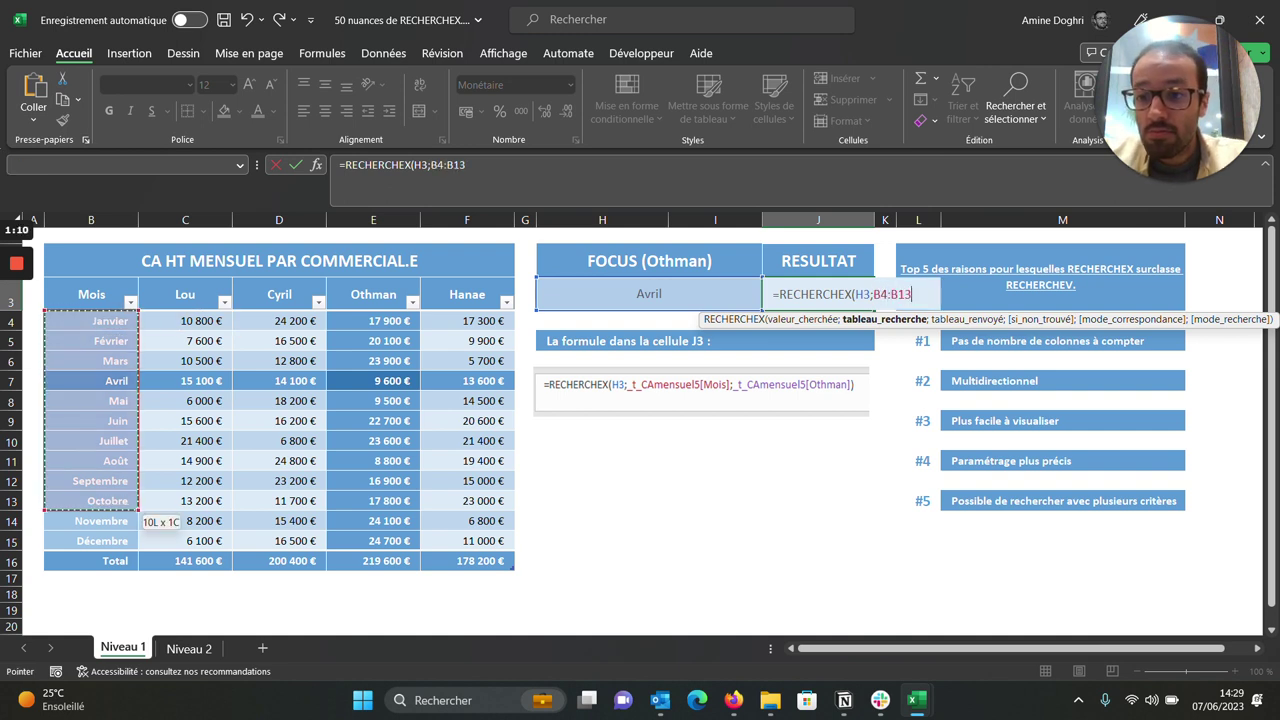
{"action": "type", "text": ";"}
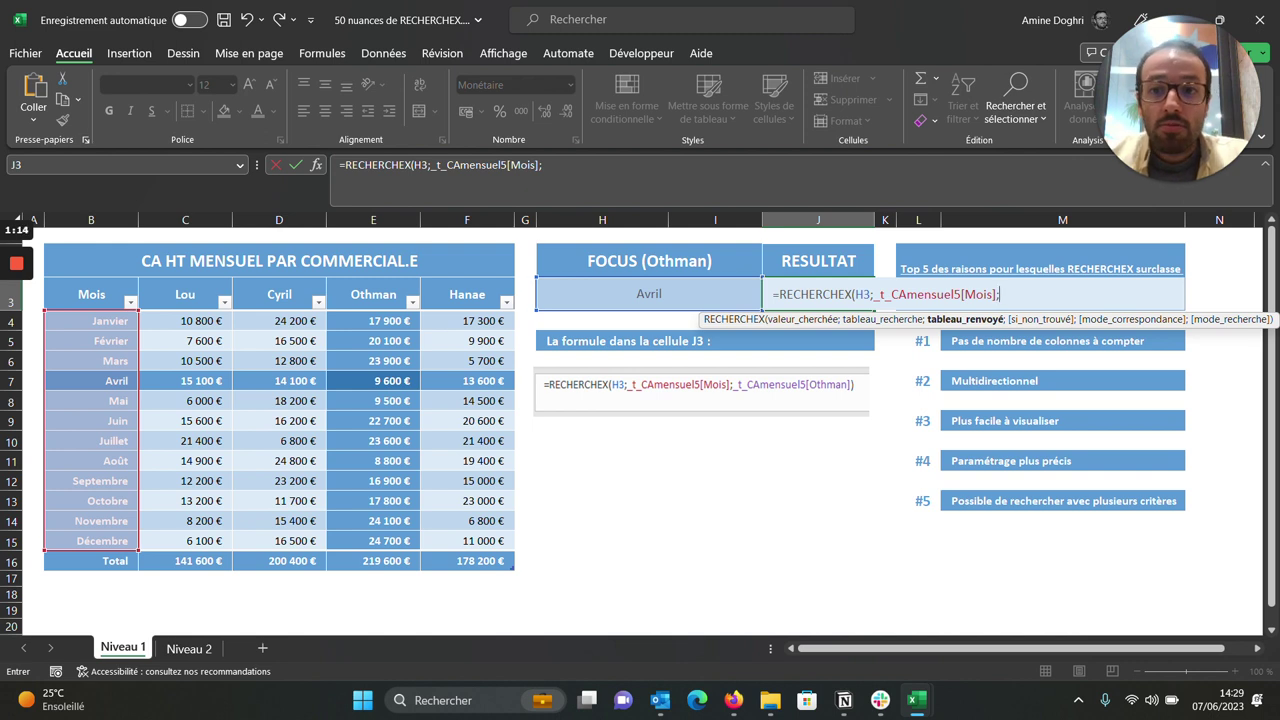
{"action": "left_click_drag", "start_coordinate": [373, 320], "coordinate": [415, 485]}
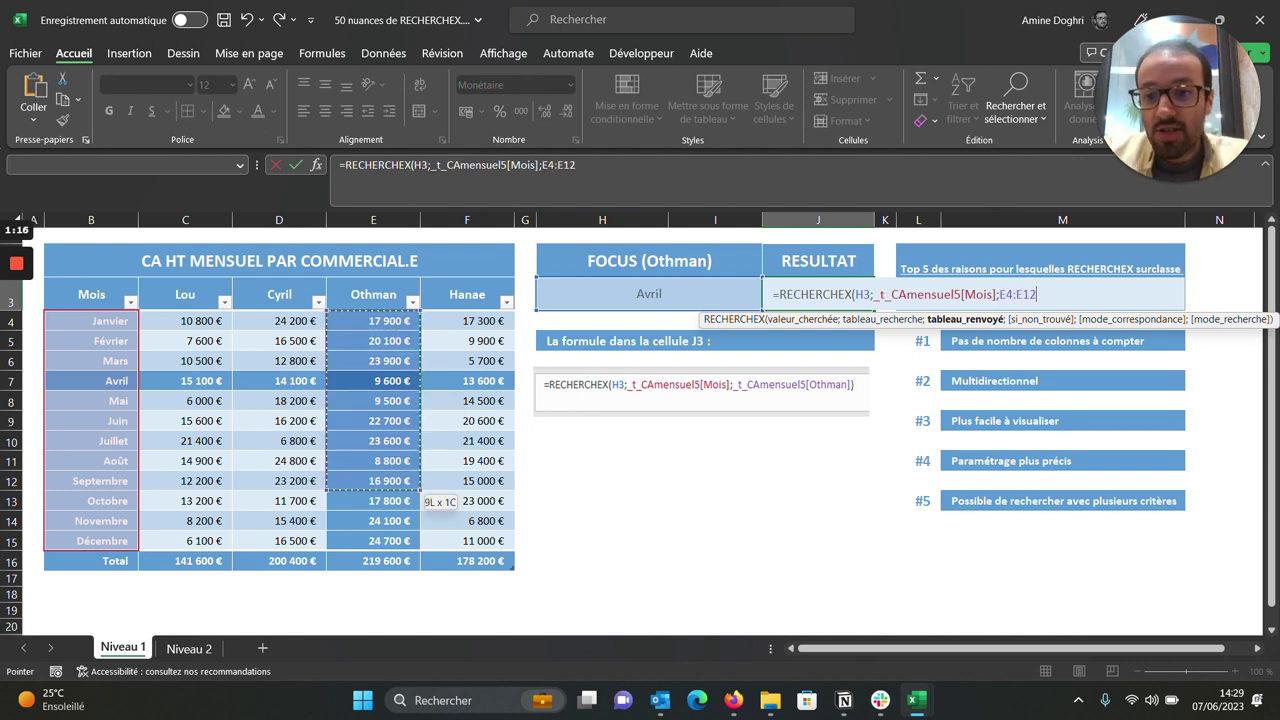
{"action": "left_click_drag", "start_coordinate": [418, 490], "coordinate": [415, 545]}
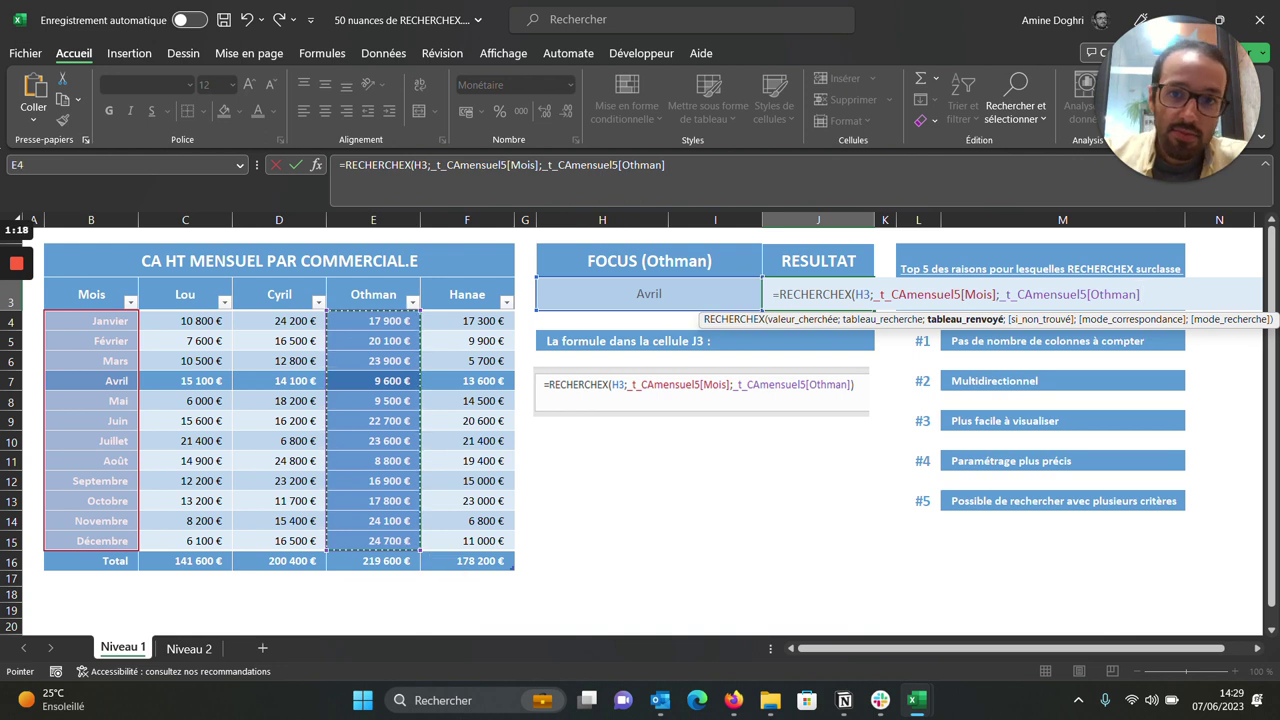
{"action": "type", "text": ")"}
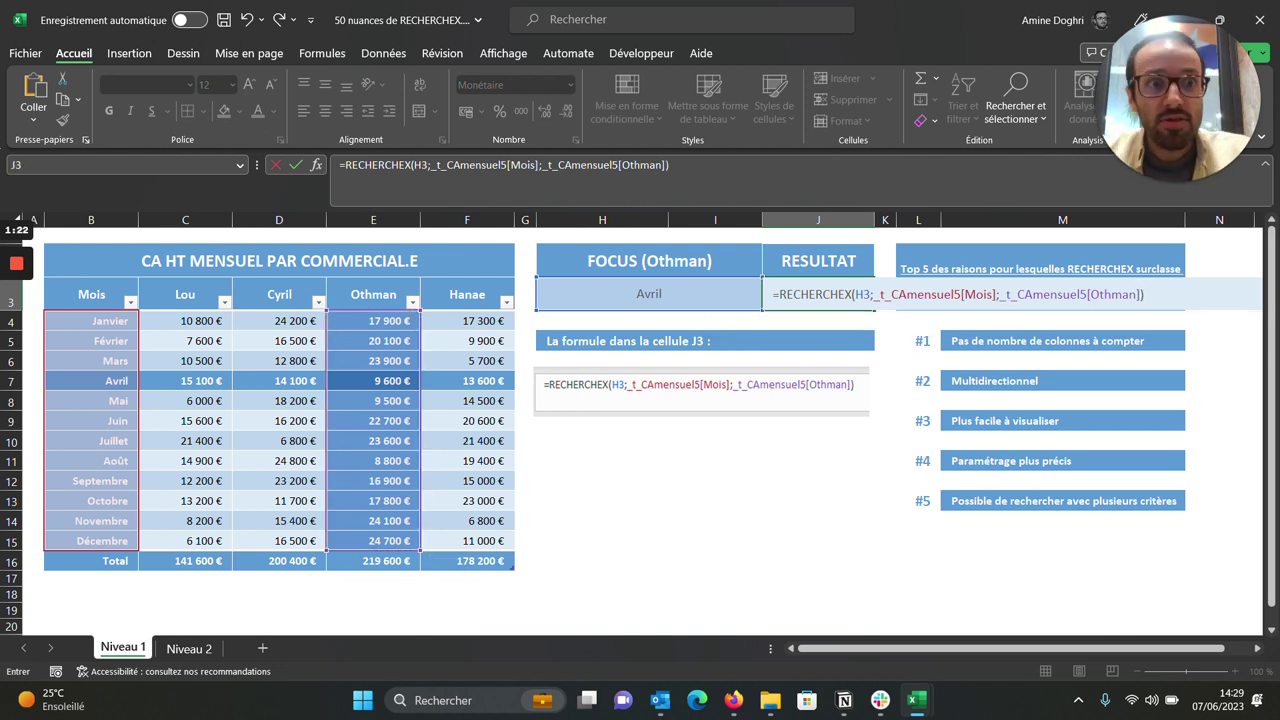
{"action": "key", "text": "Return"}
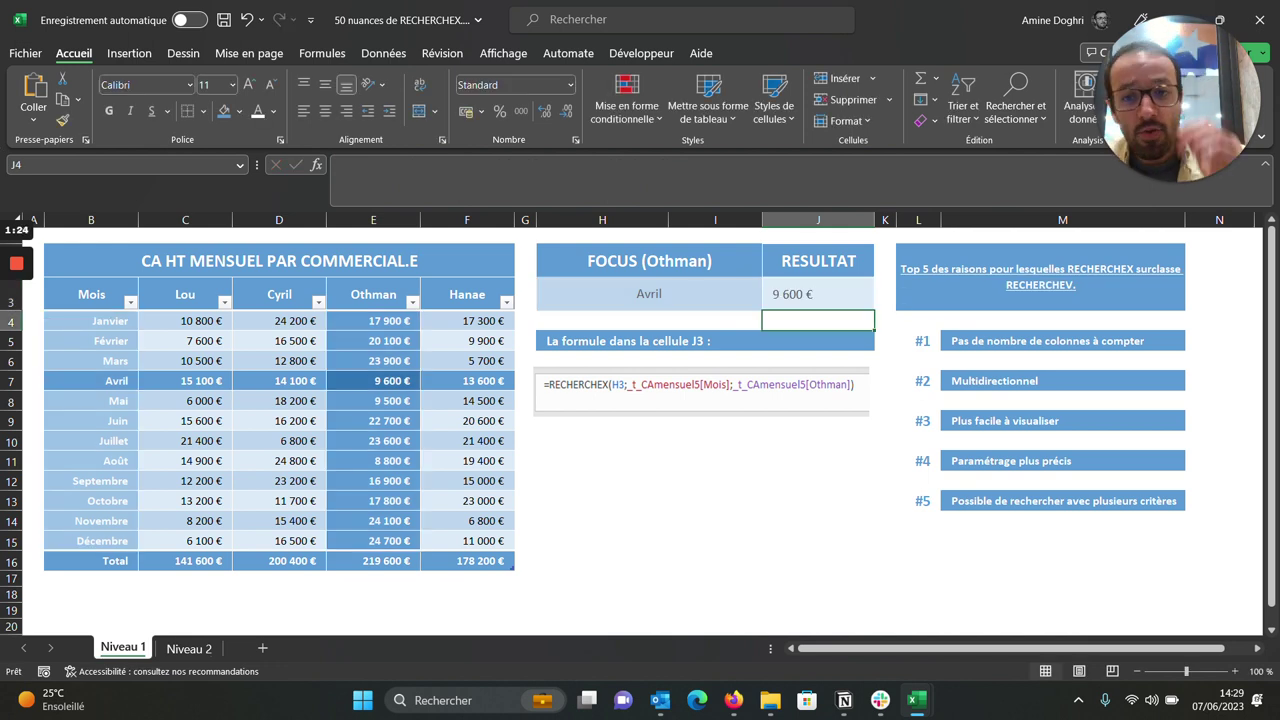
{"action": "left_click", "coordinate": [373, 380]}
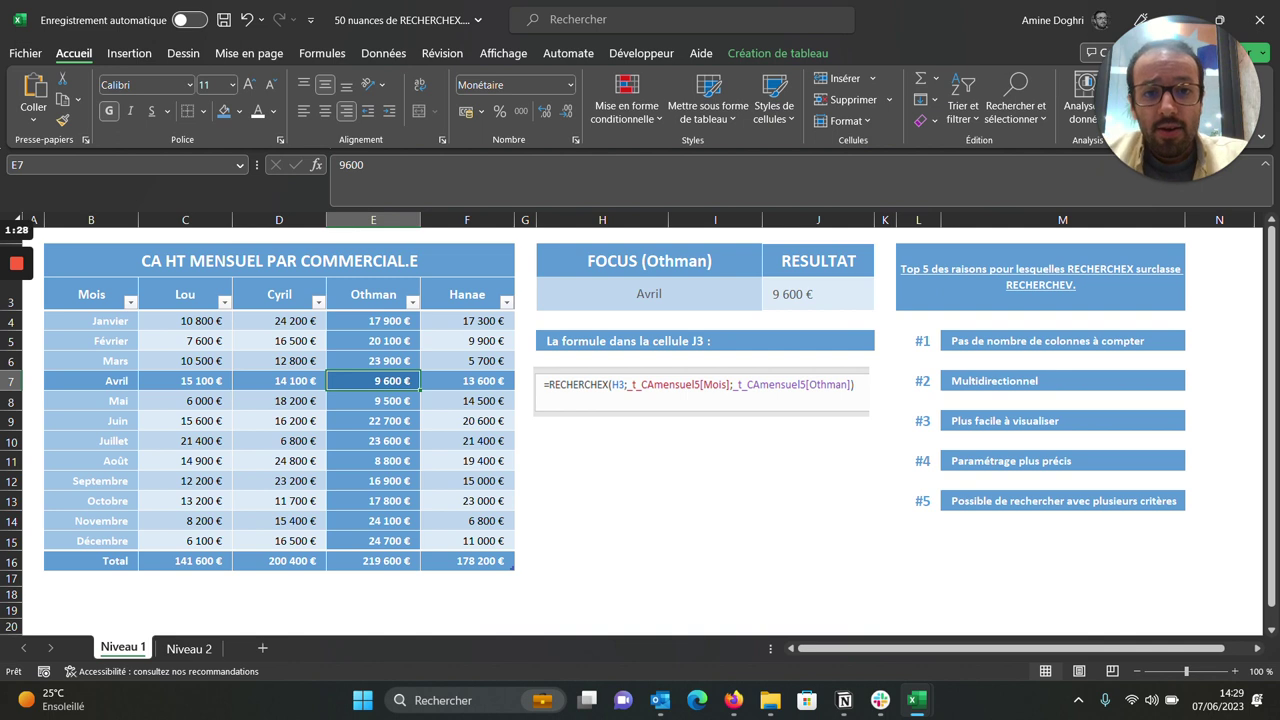
{"action": "left_click", "coordinate": [818, 293]}
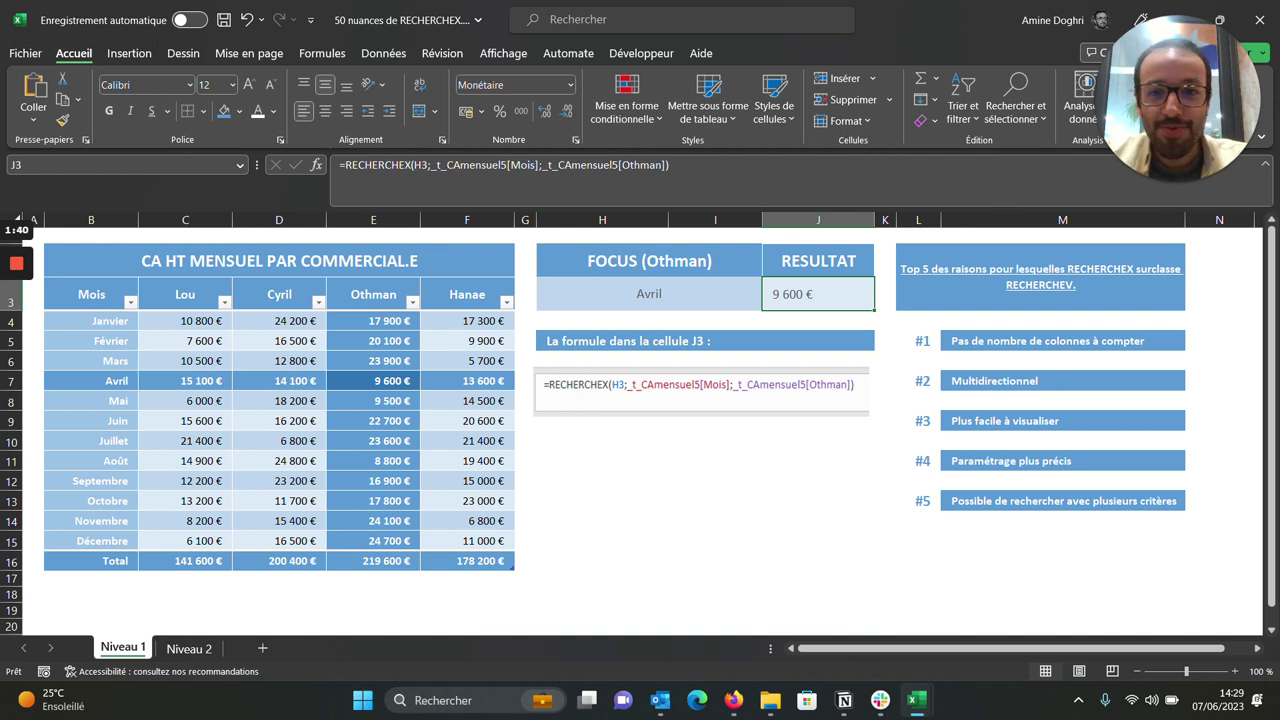
{"action": "left_click", "coordinate": [660, 190]}
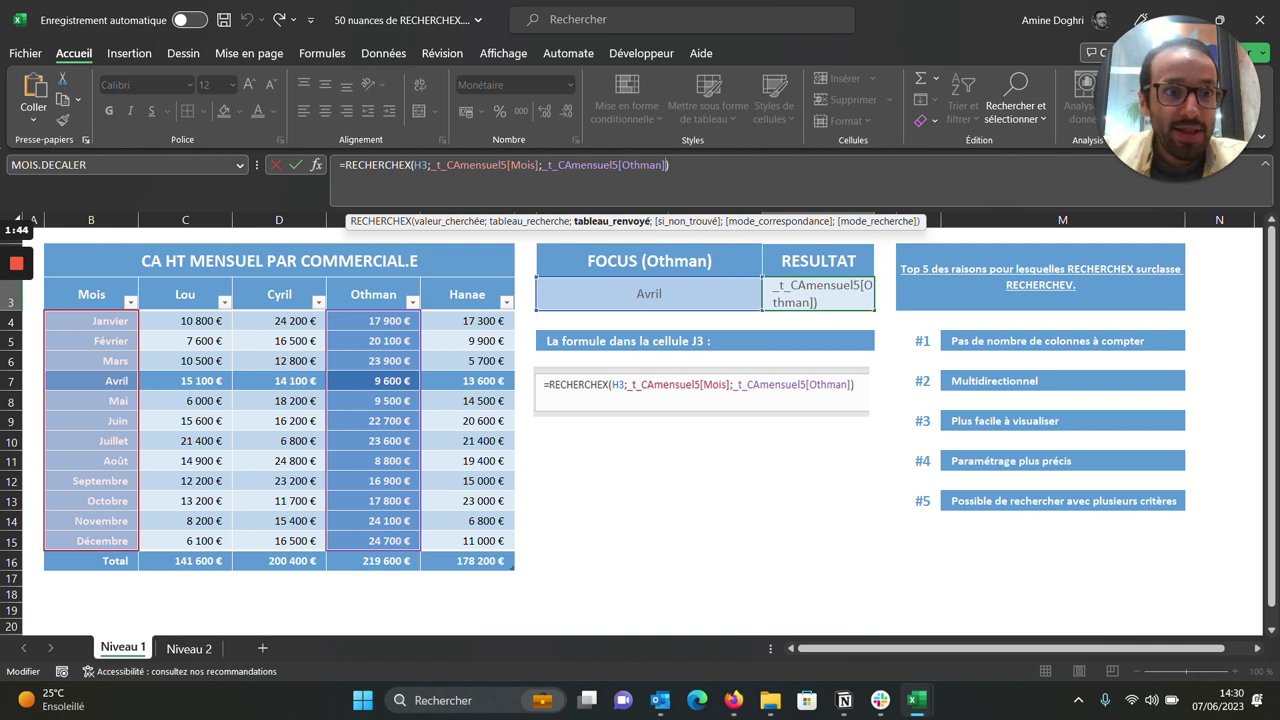
{"action": "key", "text": "Escape"}
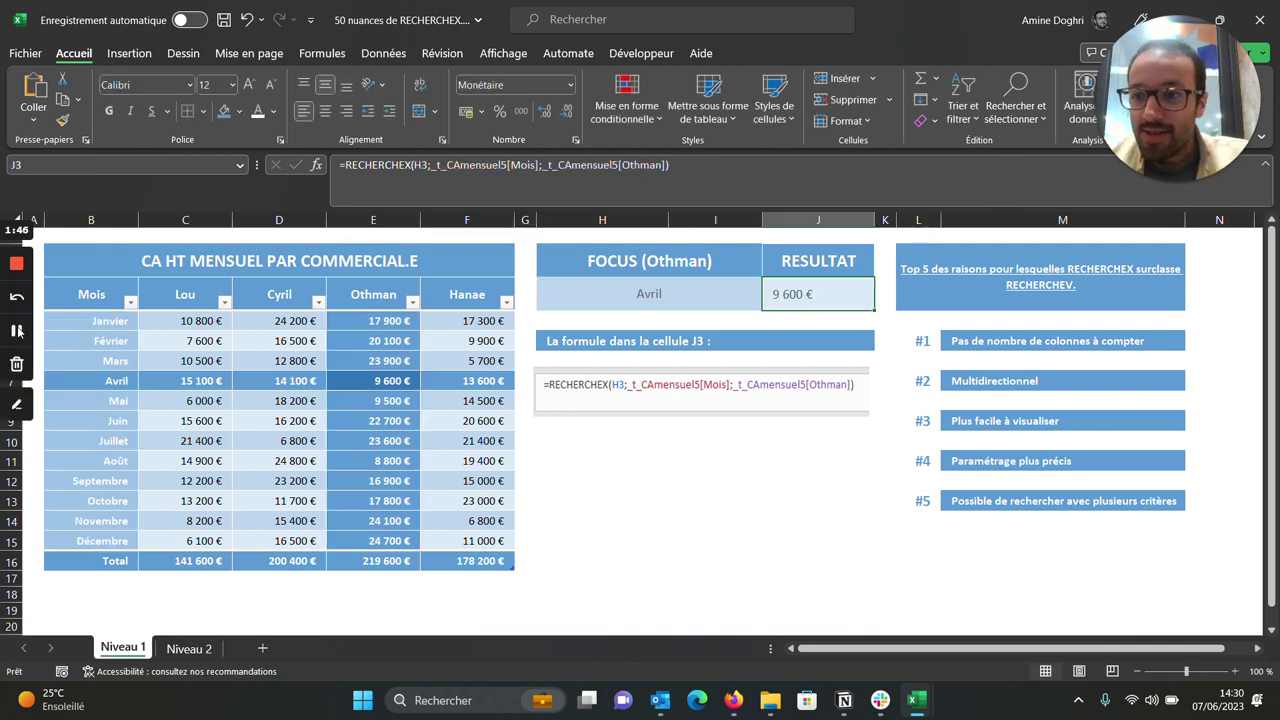
{"action": "left_click_drag", "start_coordinate": [100, 320], "coordinate": [480, 560]}
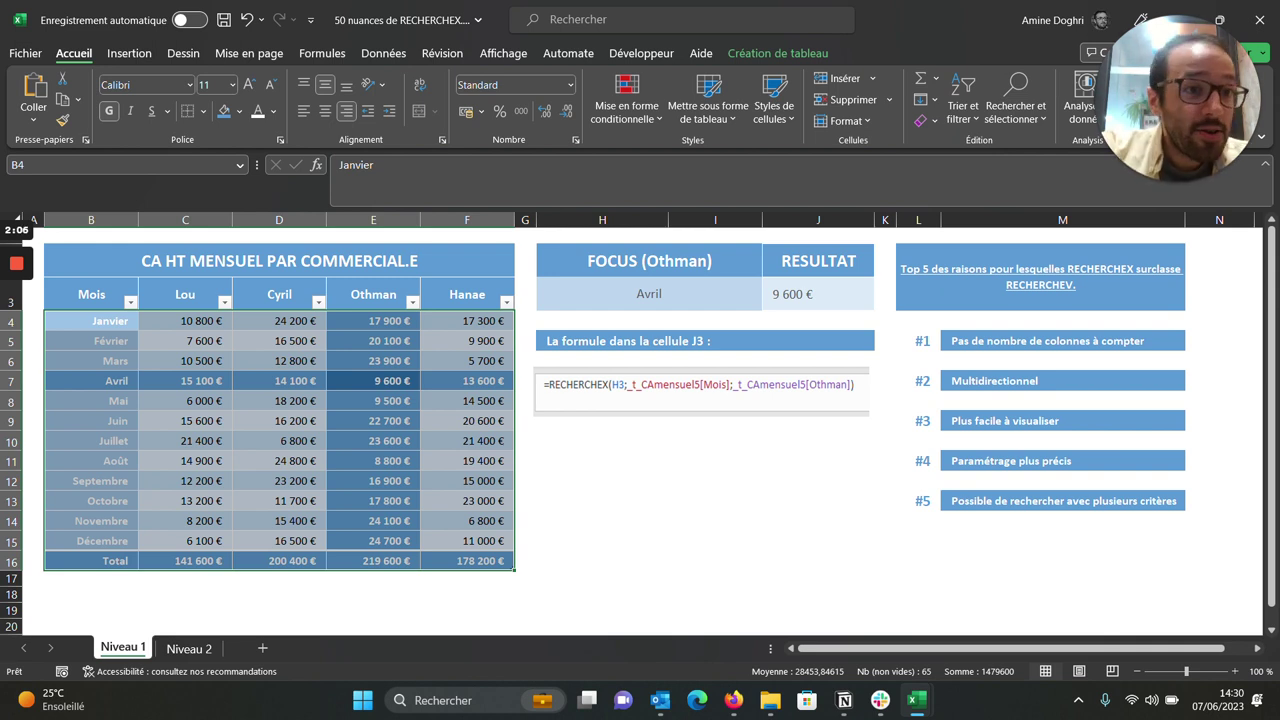
{"action": "left_click_drag", "start_coordinate": [373, 320], "coordinate": [373, 540]}
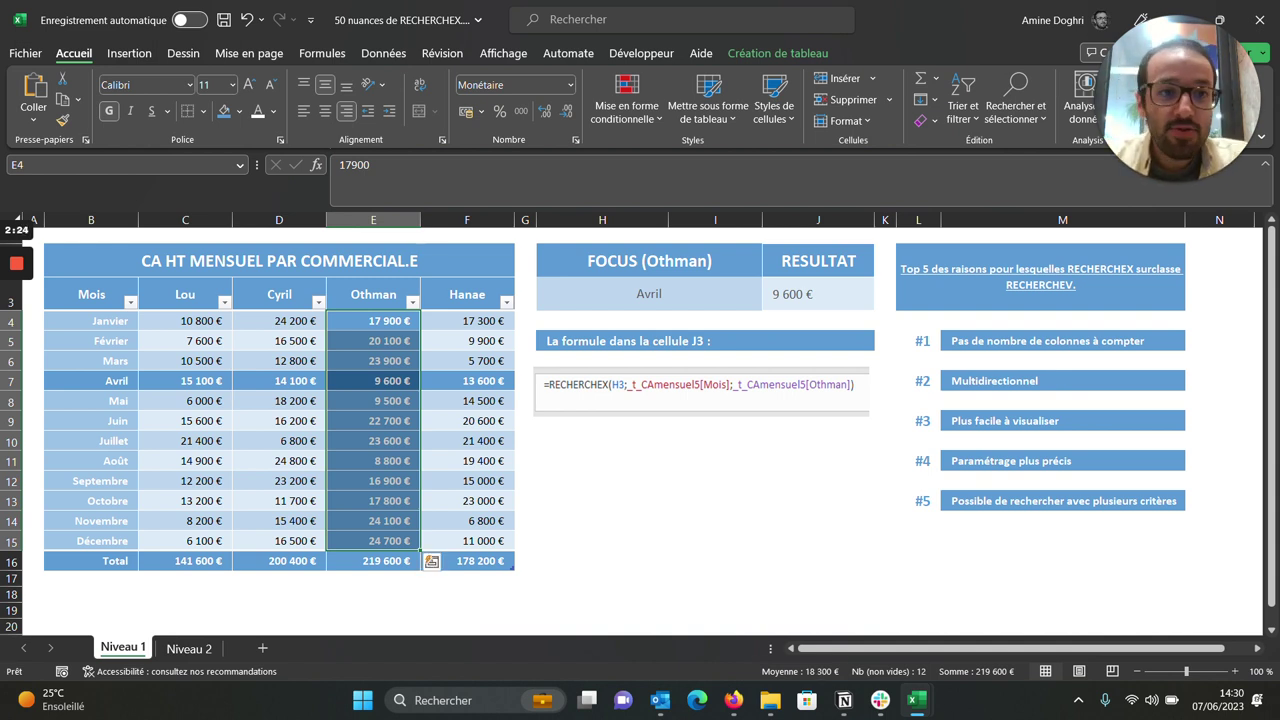
{"action": "left_click", "coordinate": [818, 293]}
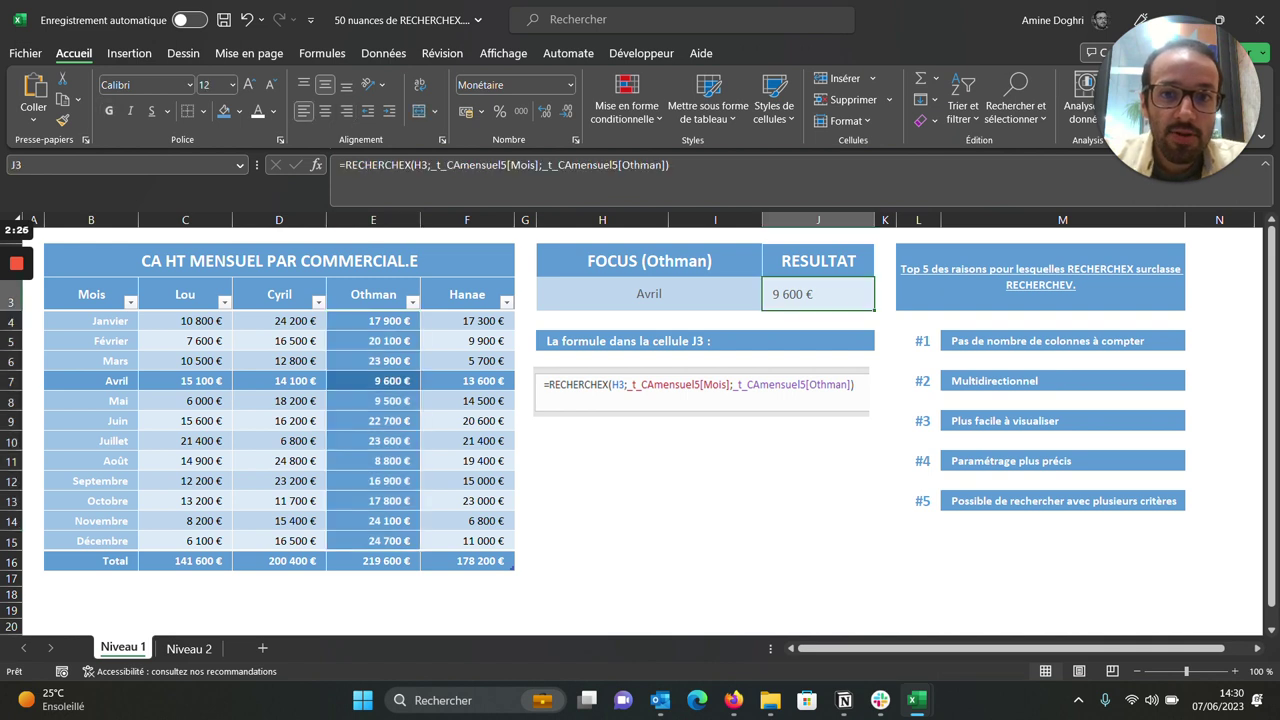
{"action": "double_click", "coordinate": [818, 293]}
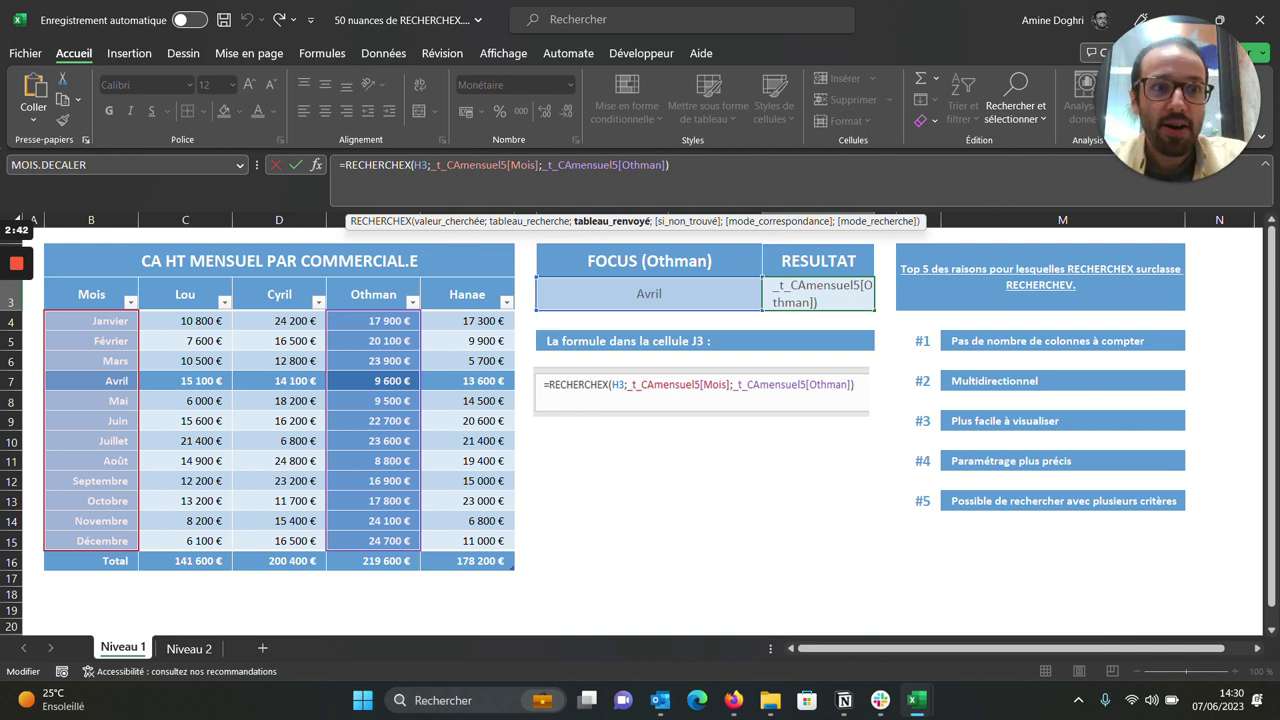
{"action": "key", "text": "Return"}
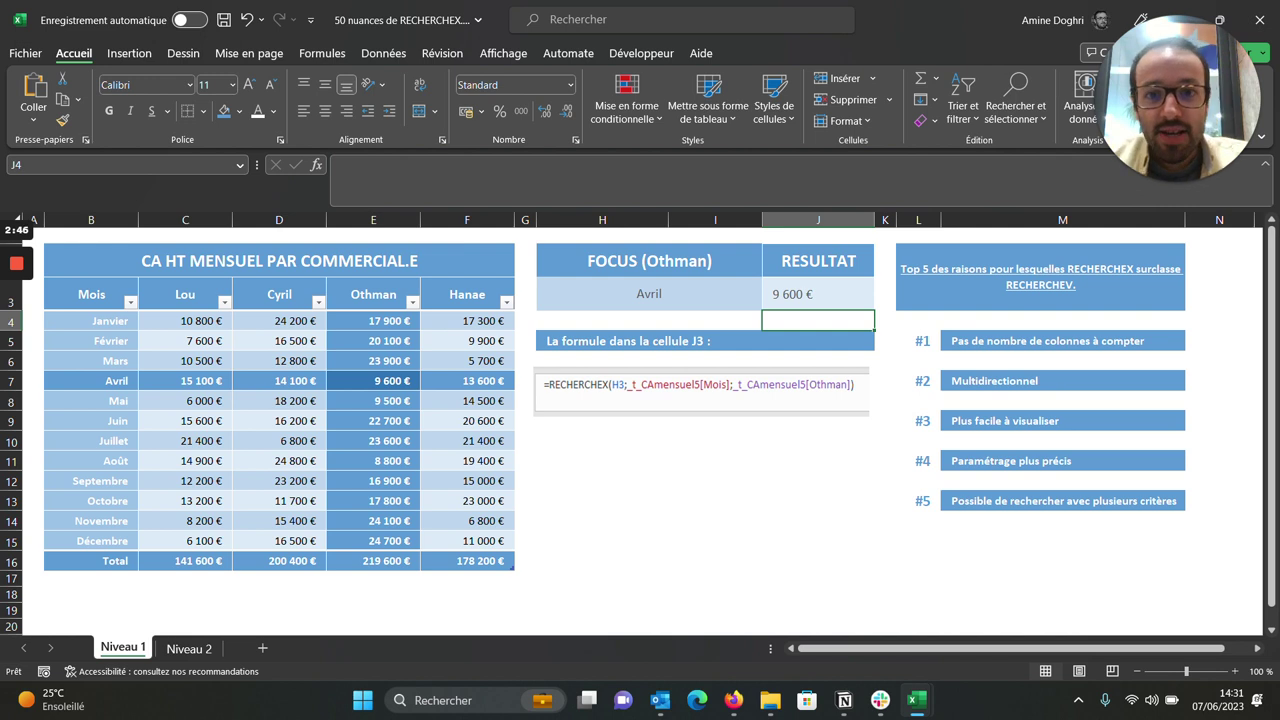
{"action": "left_click", "coordinate": [818, 293]}
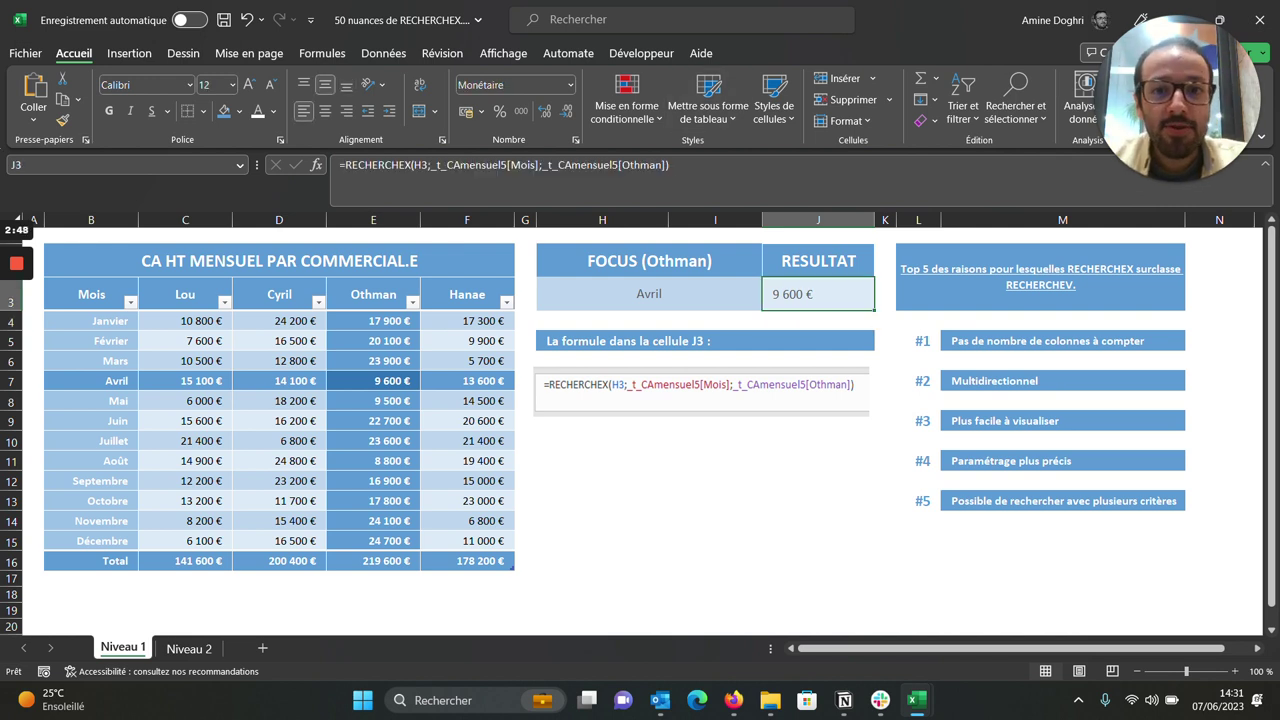
{"action": "key", "text": "F2"}
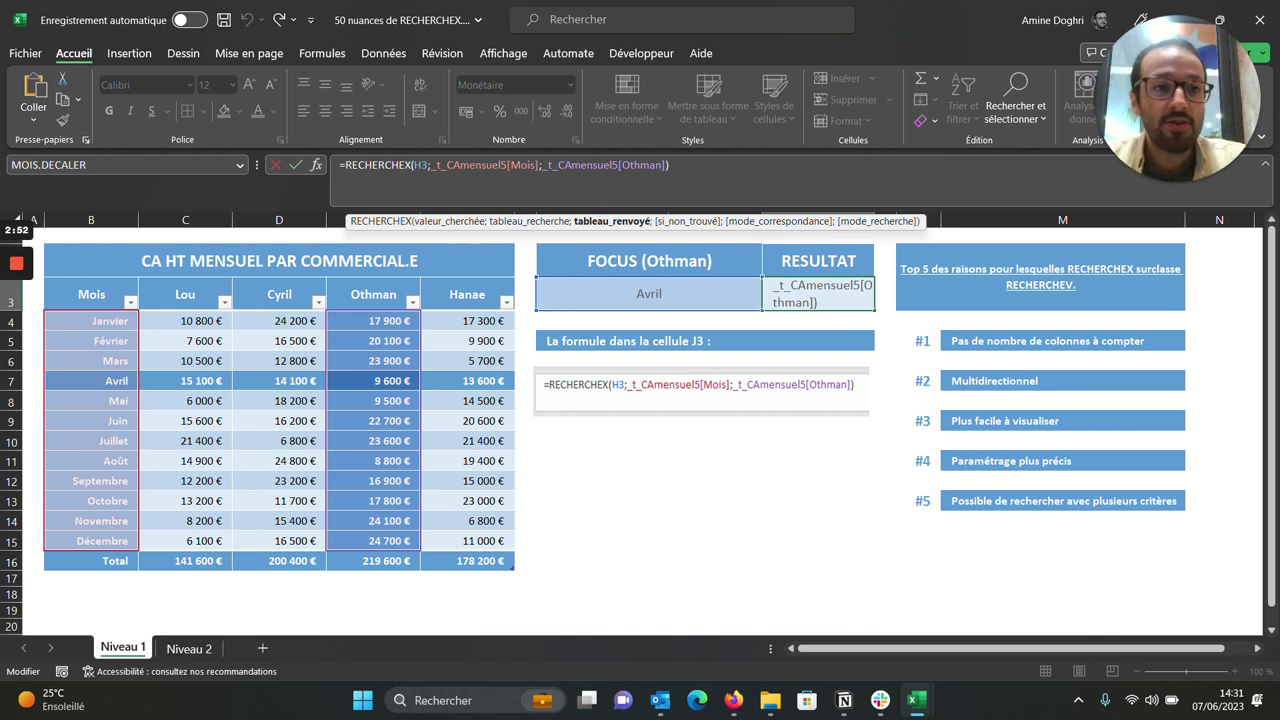
{"action": "type", "text": ";"}
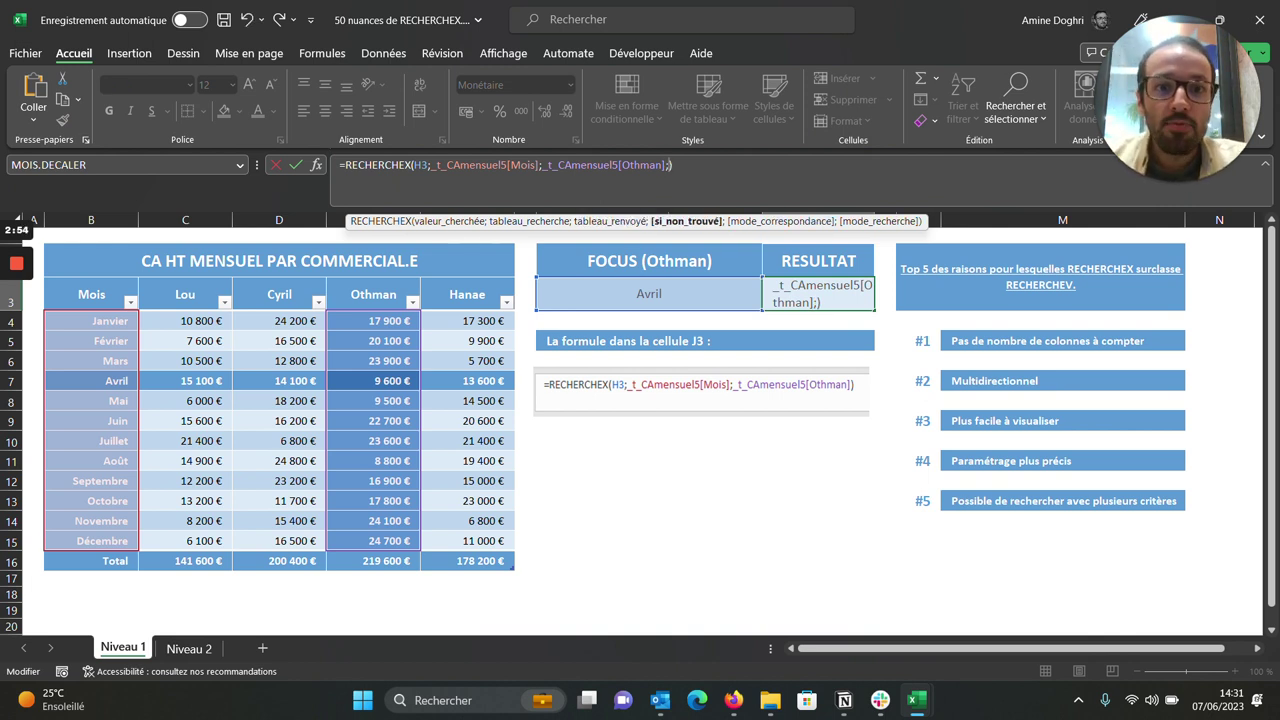
{"action": "key", "text": "BackSpace"}
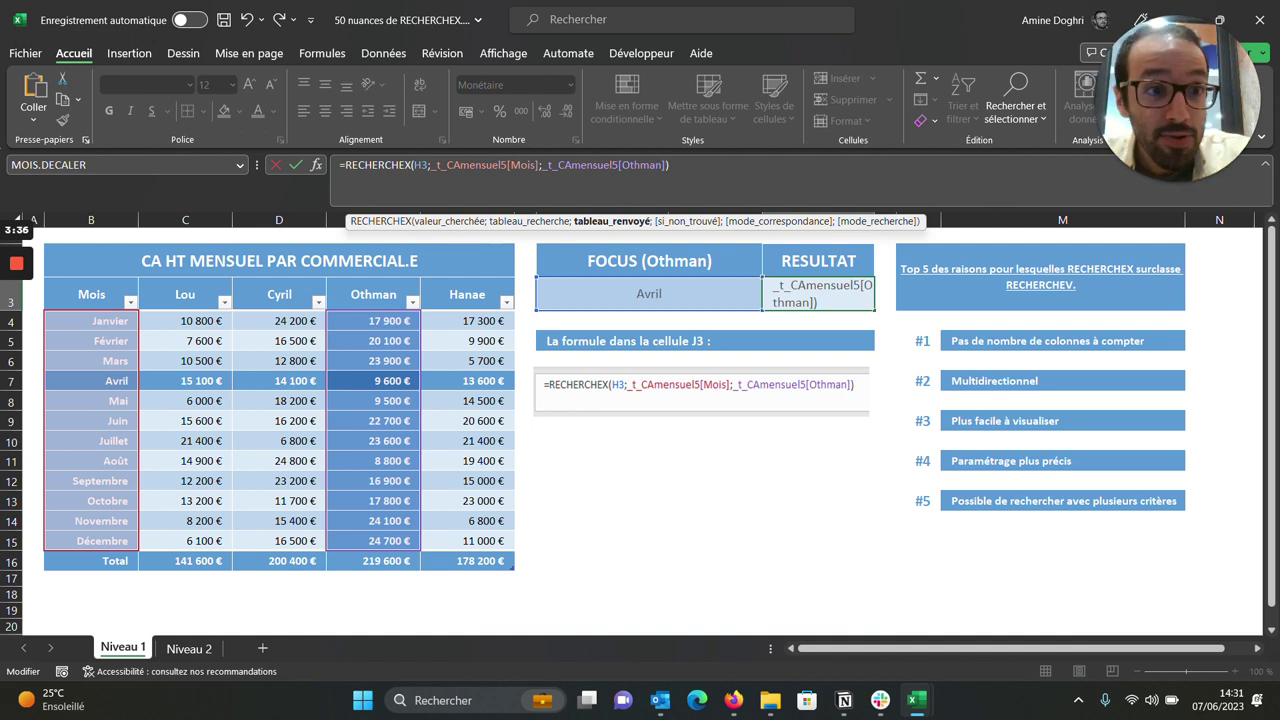
{"action": "key", "text": "ctrl+Return"}
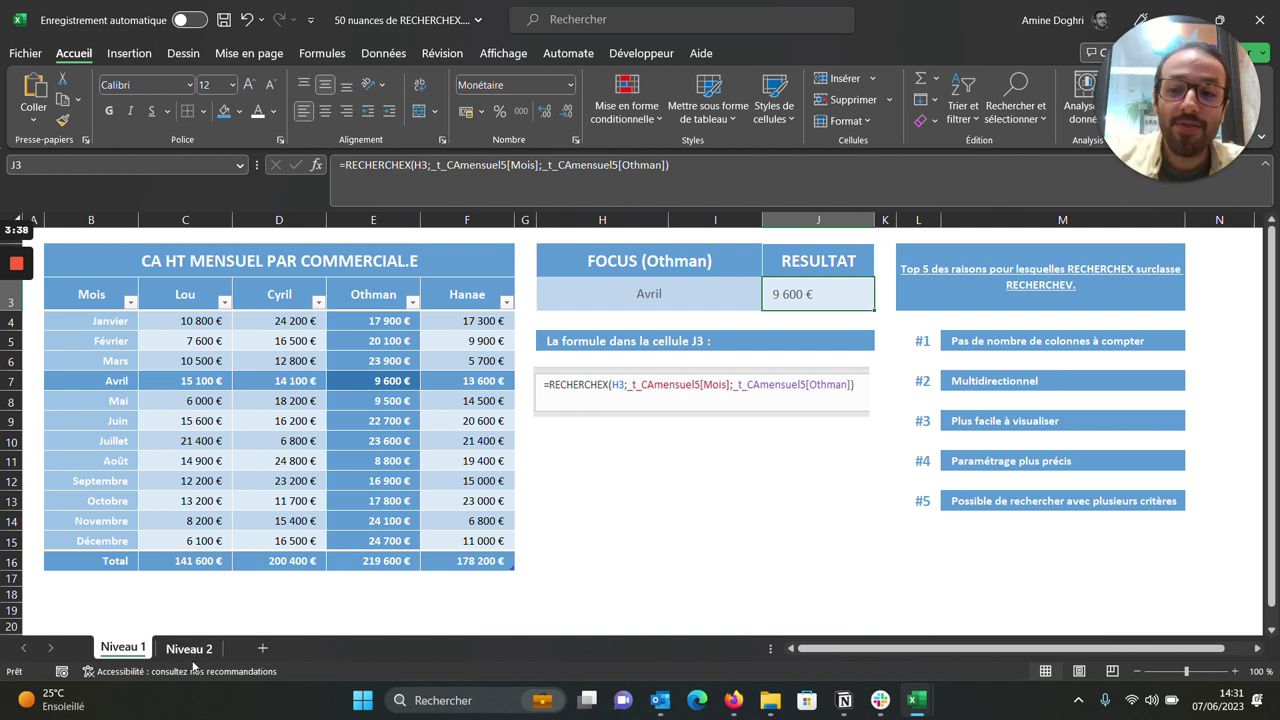
{"action": "left_click", "coordinate": [190, 650]}
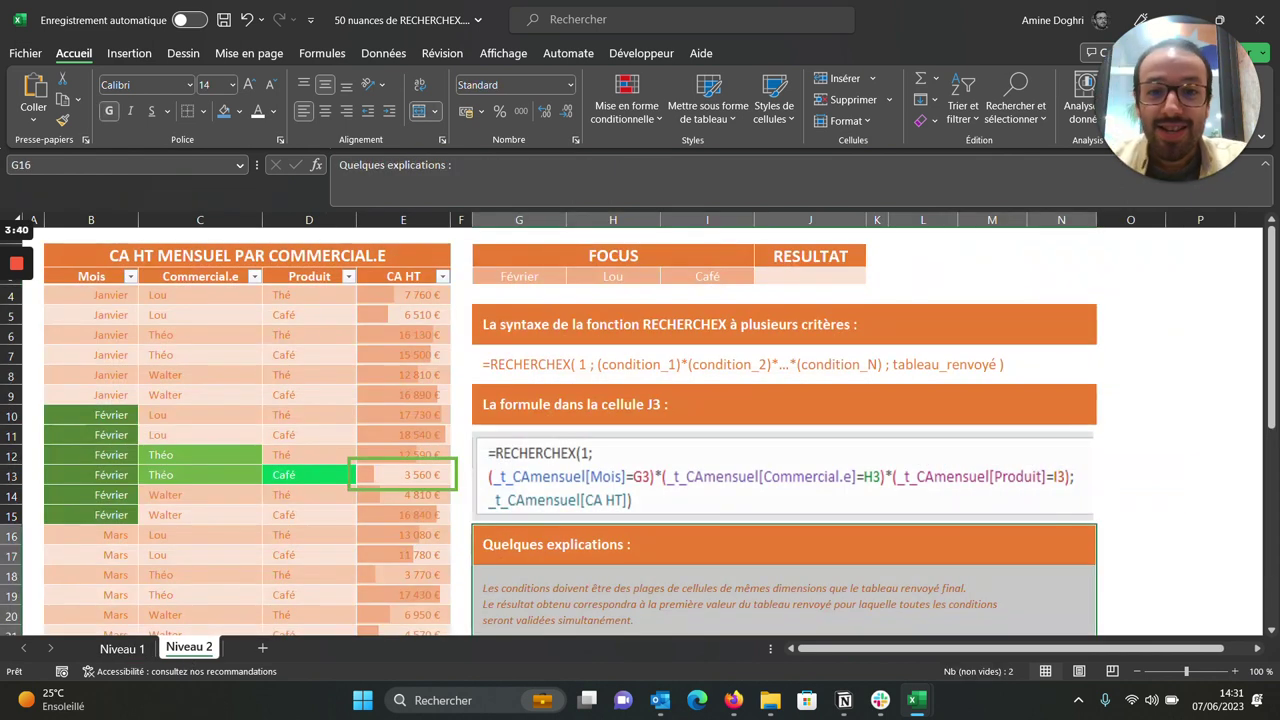
Step: Start a new formula in J3 on Niveau 2 with =RECHERCHEX(1;
{"action": "left_click", "coordinate": [810, 276]}
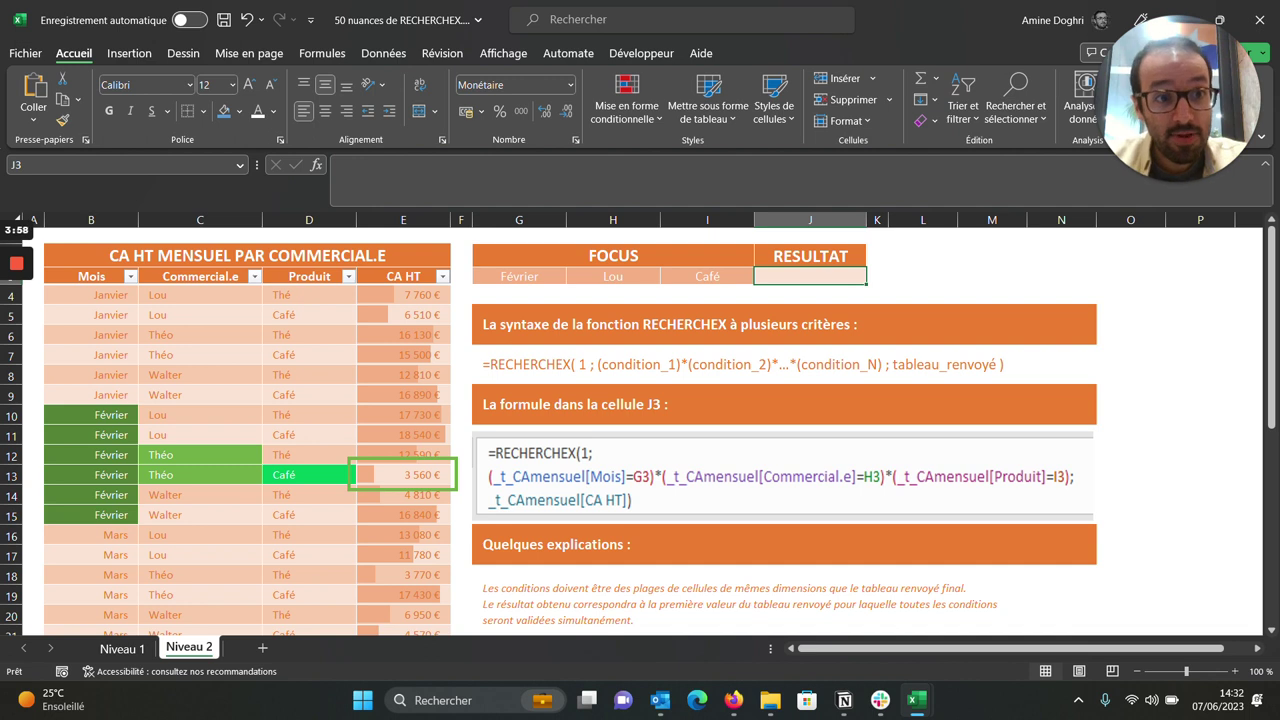
{"action": "type", "text": "="}
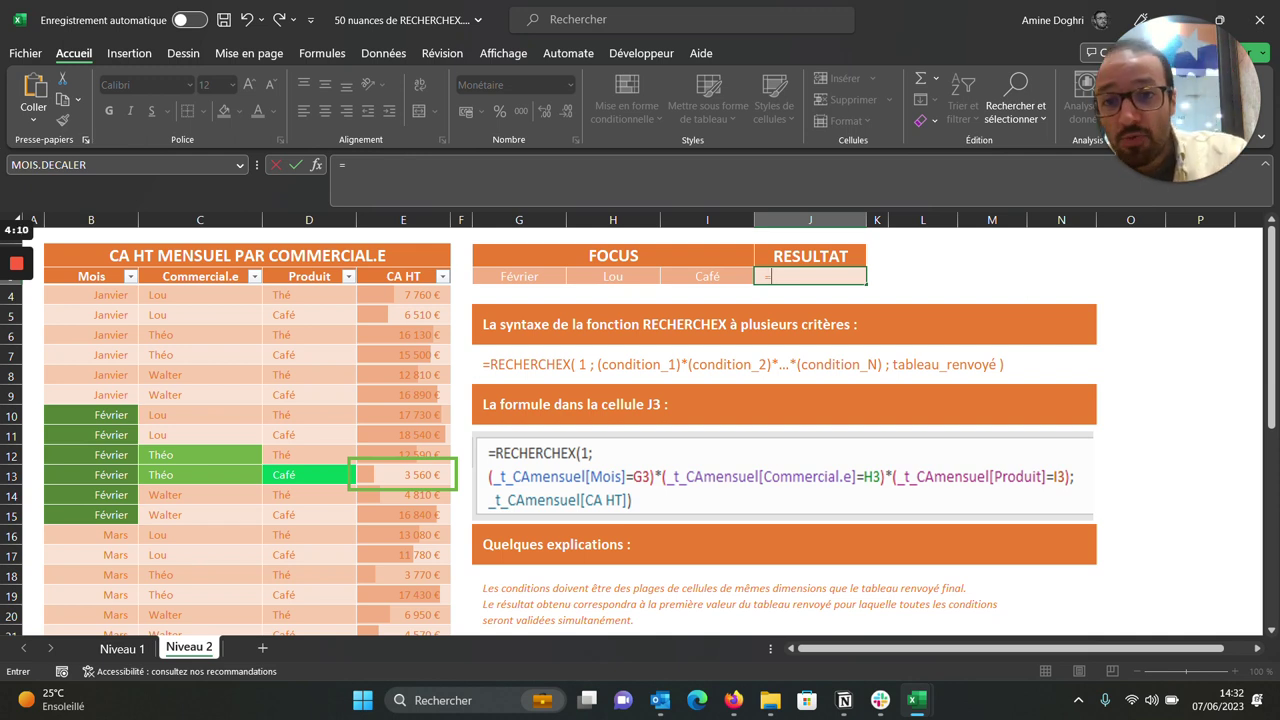
{"action": "type", "text": "RECHERCHEX(1"}
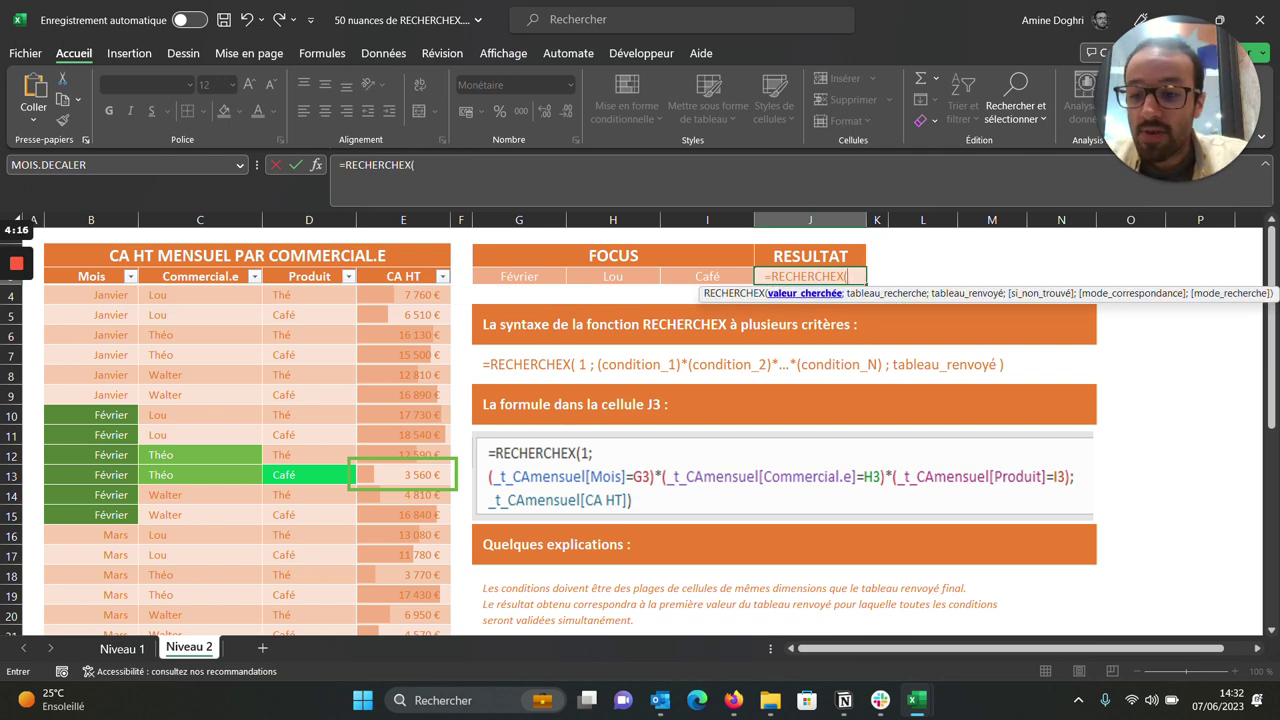
{"action": "type", "text": ";("}
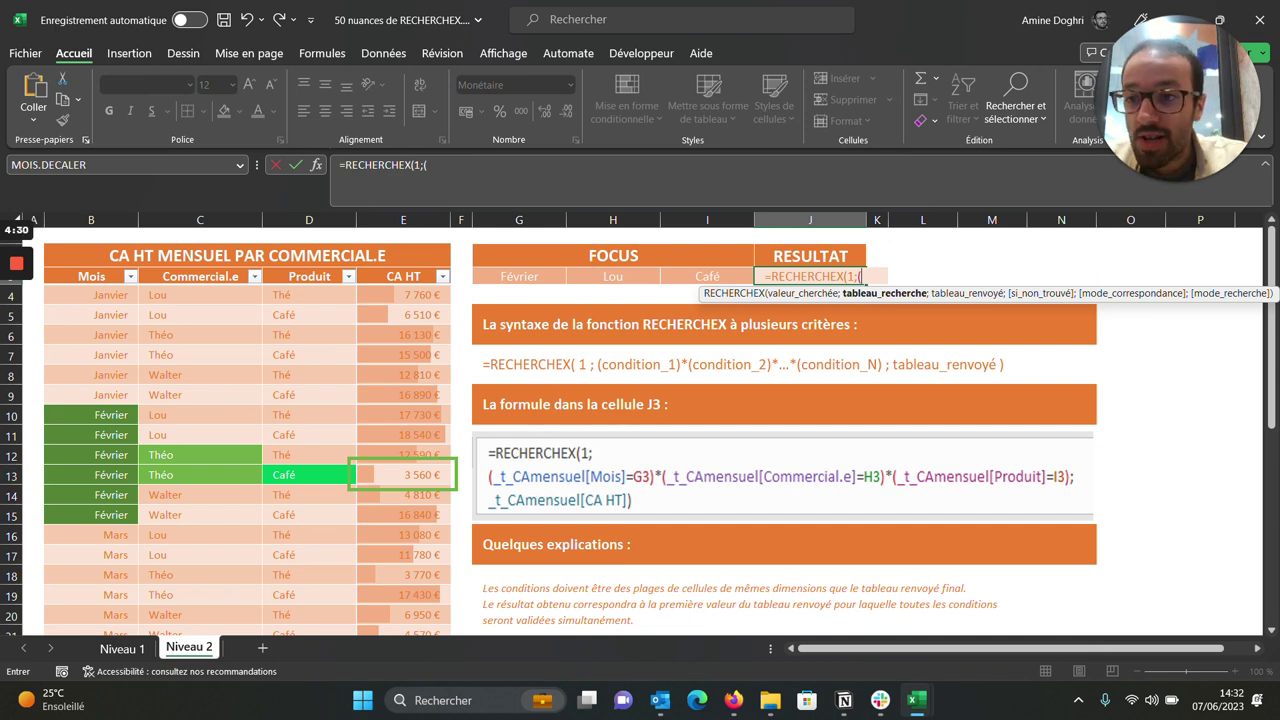
Step: Add the first condition to the J3 lookup: the Mois column equals G3
{"action": "left_click", "coordinate": [91, 295]}
{"action": "left_click_drag", "start_coordinate": [91, 295], "coordinate": [140, 630]}
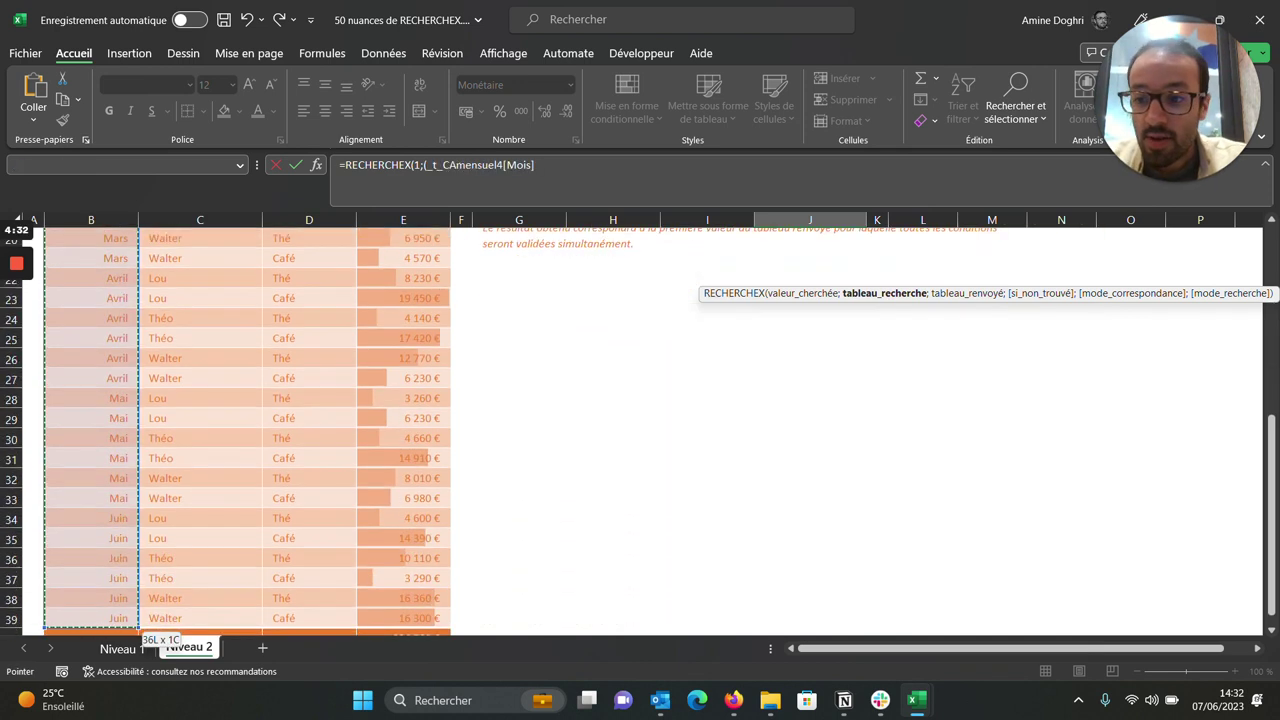
{"action": "type", "text": "="}
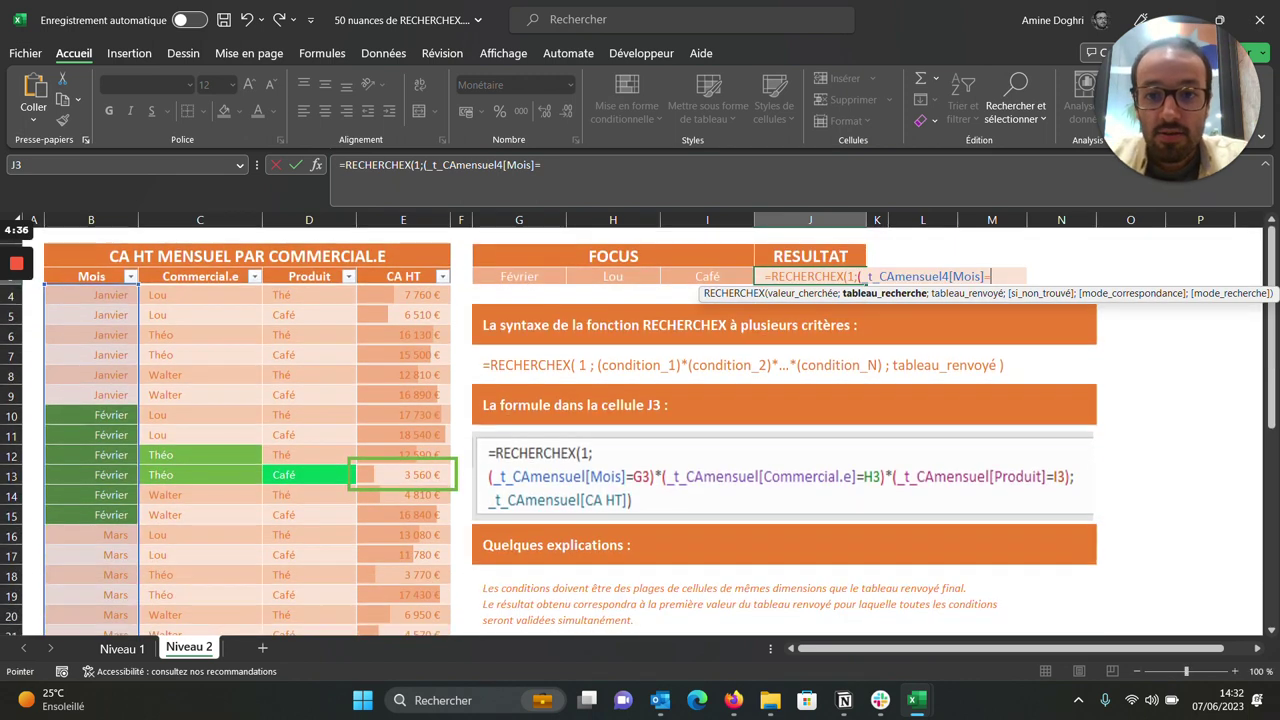
{"action": "left_click", "coordinate": [519, 276]}
{"action": "type", "text": ")*("}
Step: Multiply by a second condition: the Commercial.e column equals H3
{"action": "left_click", "coordinate": [200, 295]}
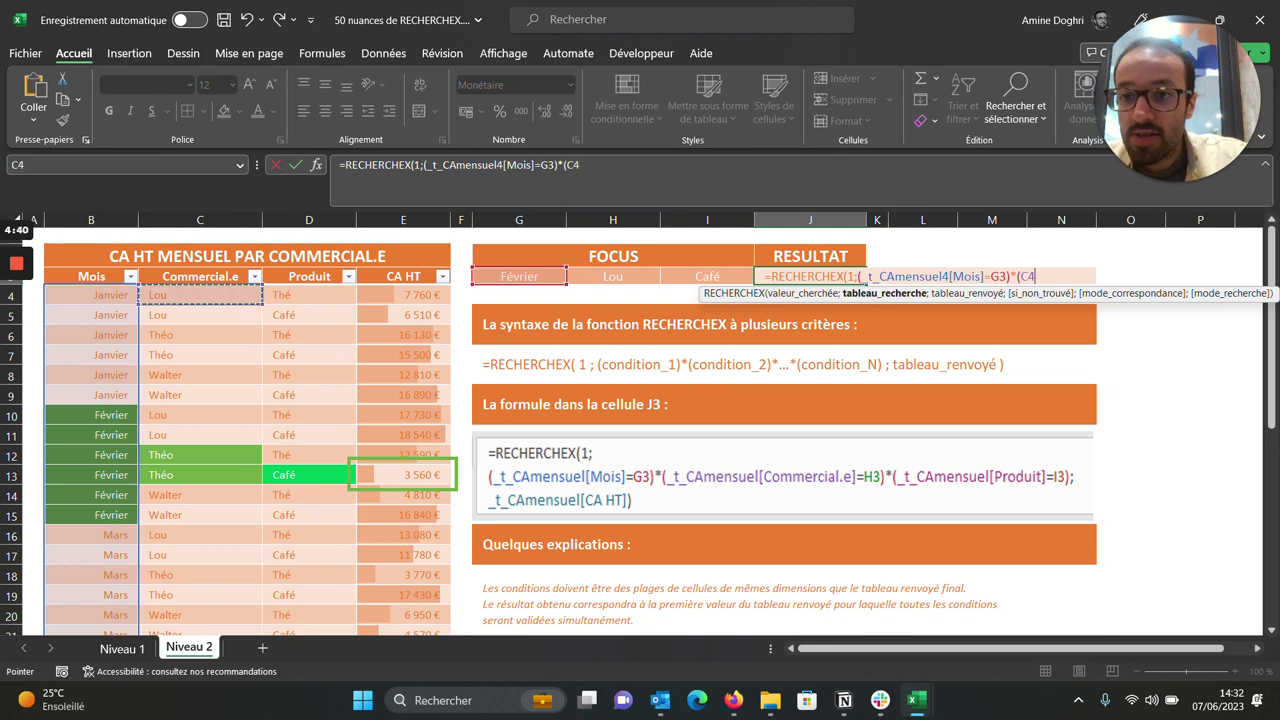
{"action": "left_click_drag", "start_coordinate": [200, 295], "coordinate": [258, 632]}
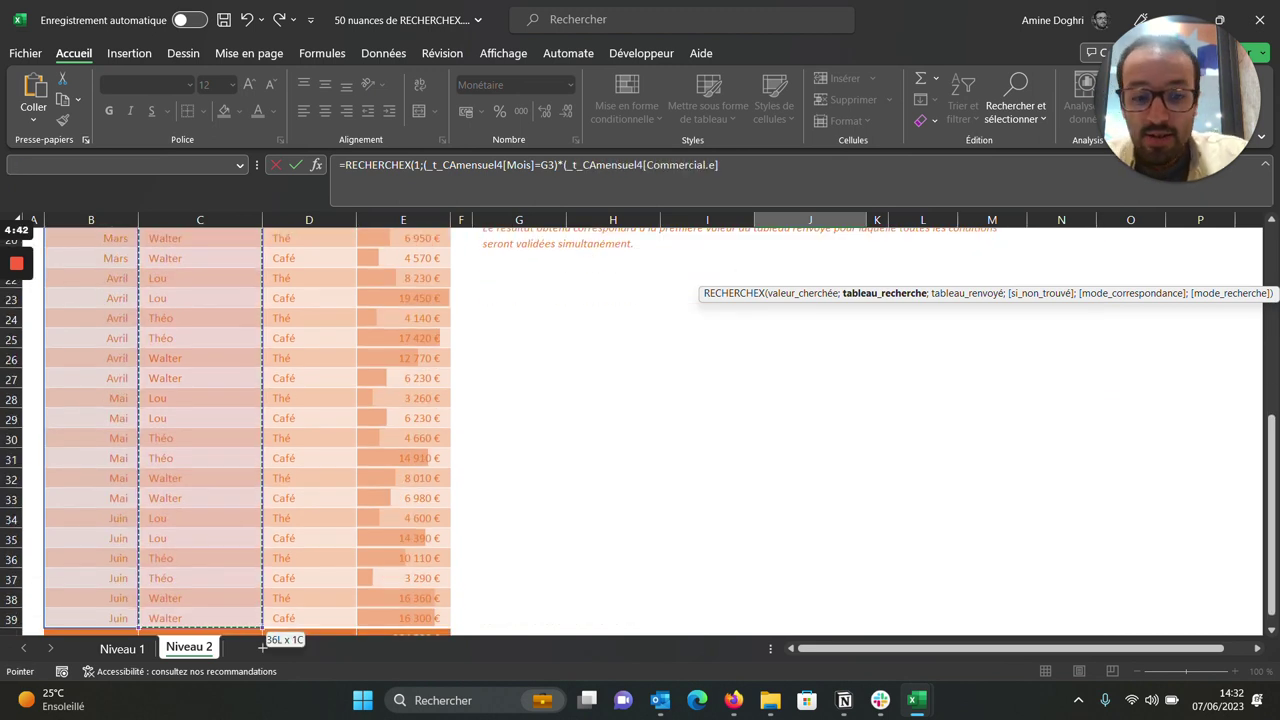
{"action": "type", "text": "="}
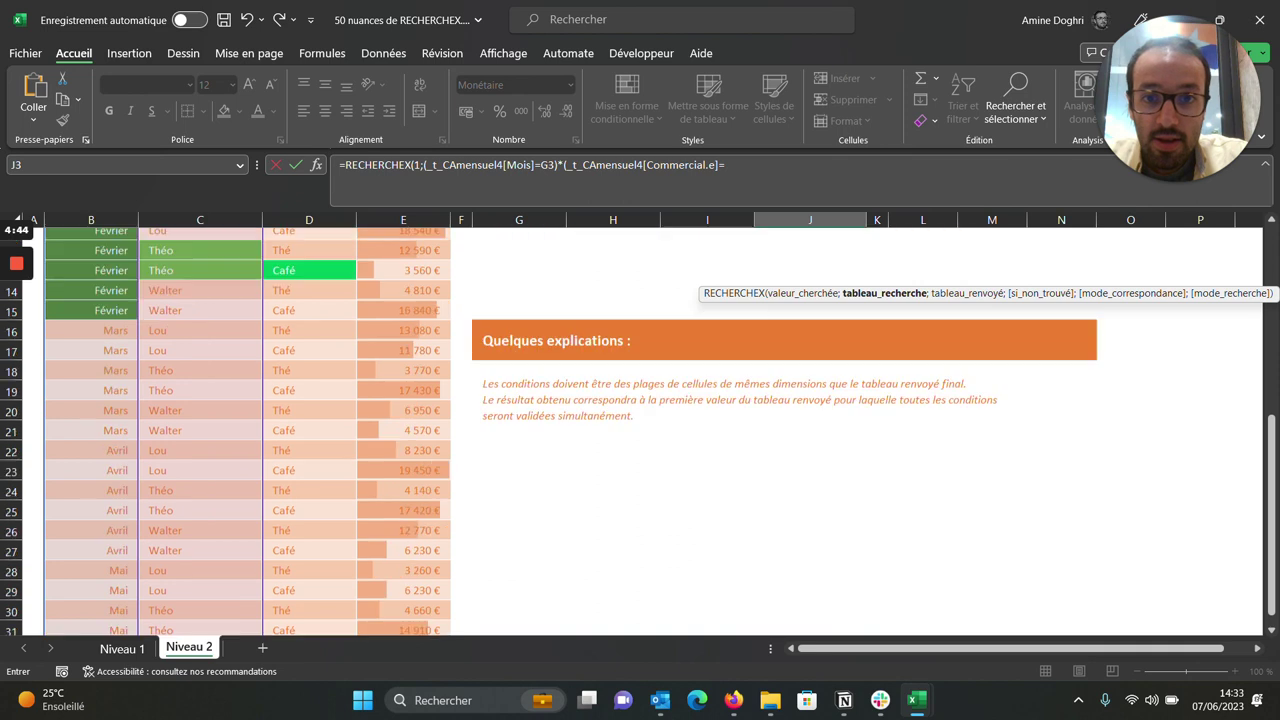
{"action": "left_click", "coordinate": [613, 276]}
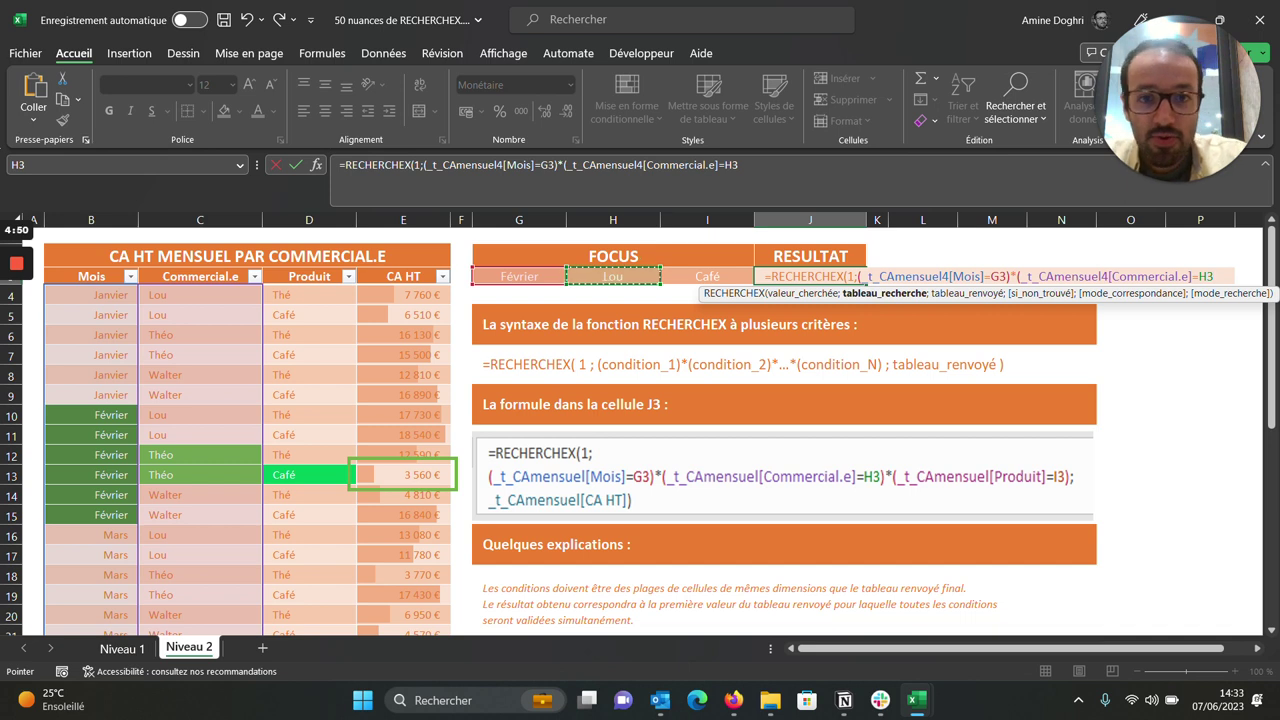
{"action": "type", "text": ")*"}
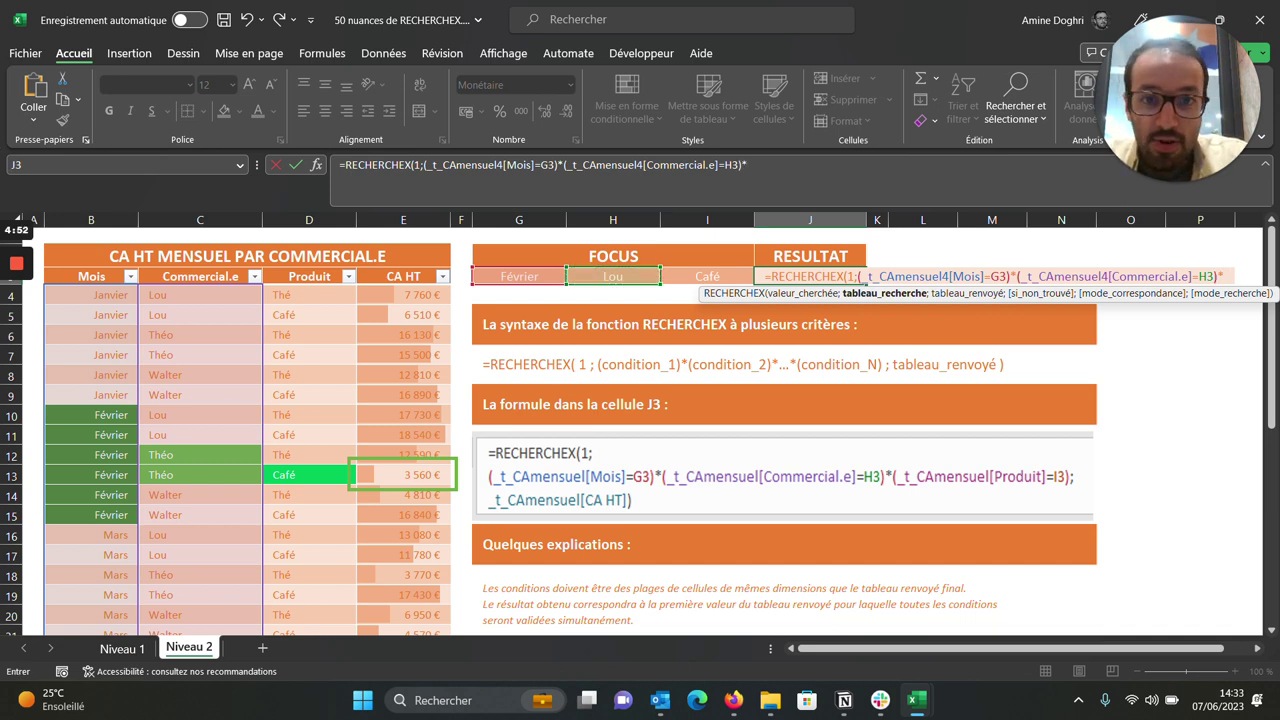
{"action": "type", "text": "("}
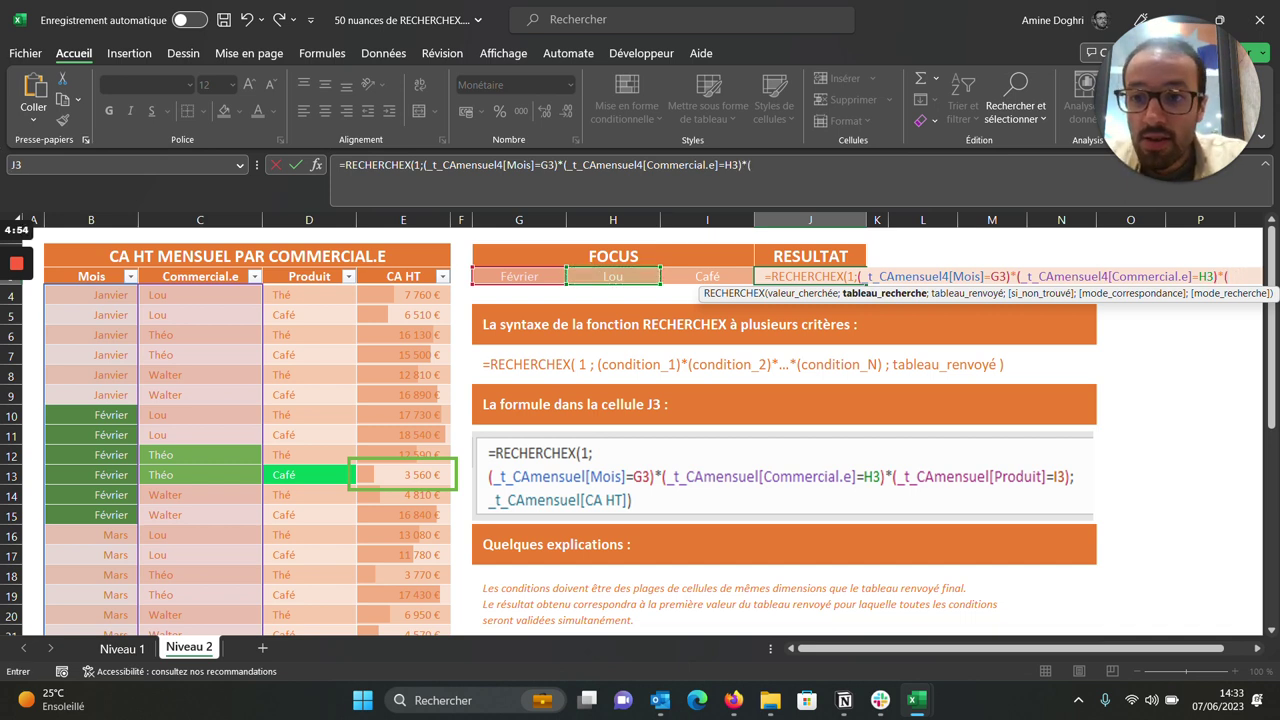
{"action": "left_click", "coordinate": [309, 295]}
Step: Add the third condition to the J3 lookup: the Produit column equals I3
{"action": "key", "text": "ctrl+shift+Down"}
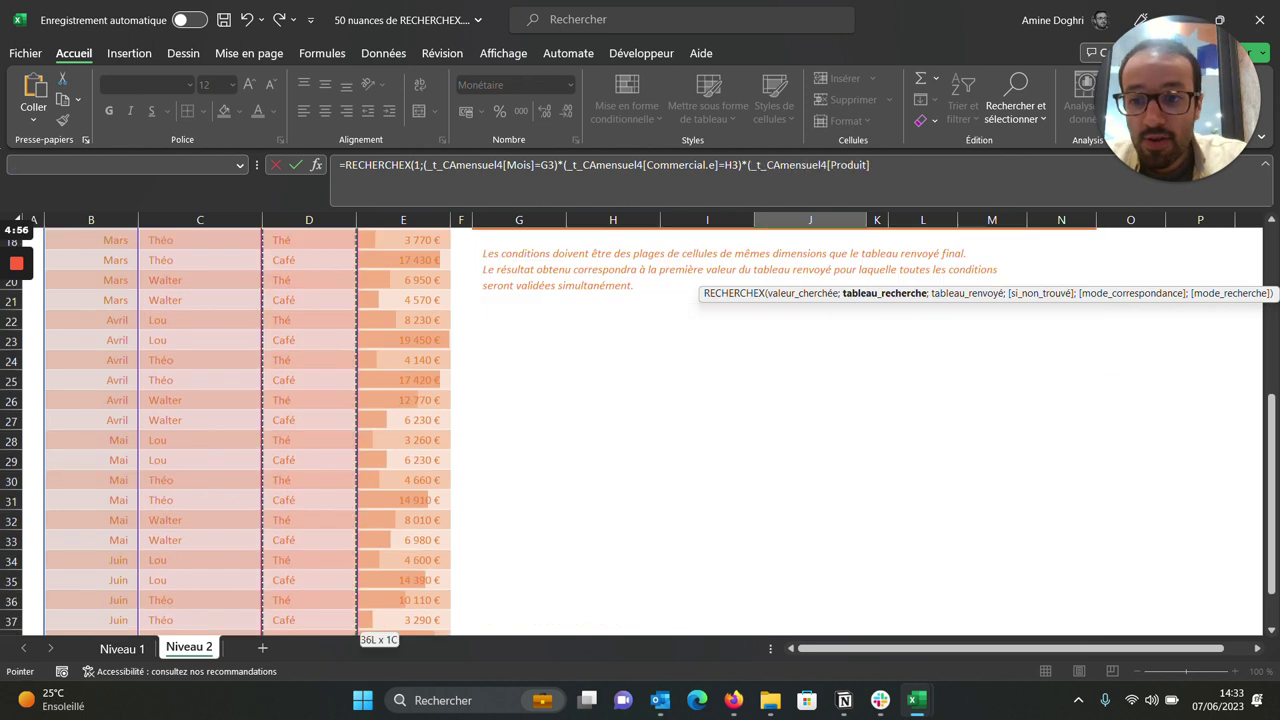
{"action": "type", "text": "="}
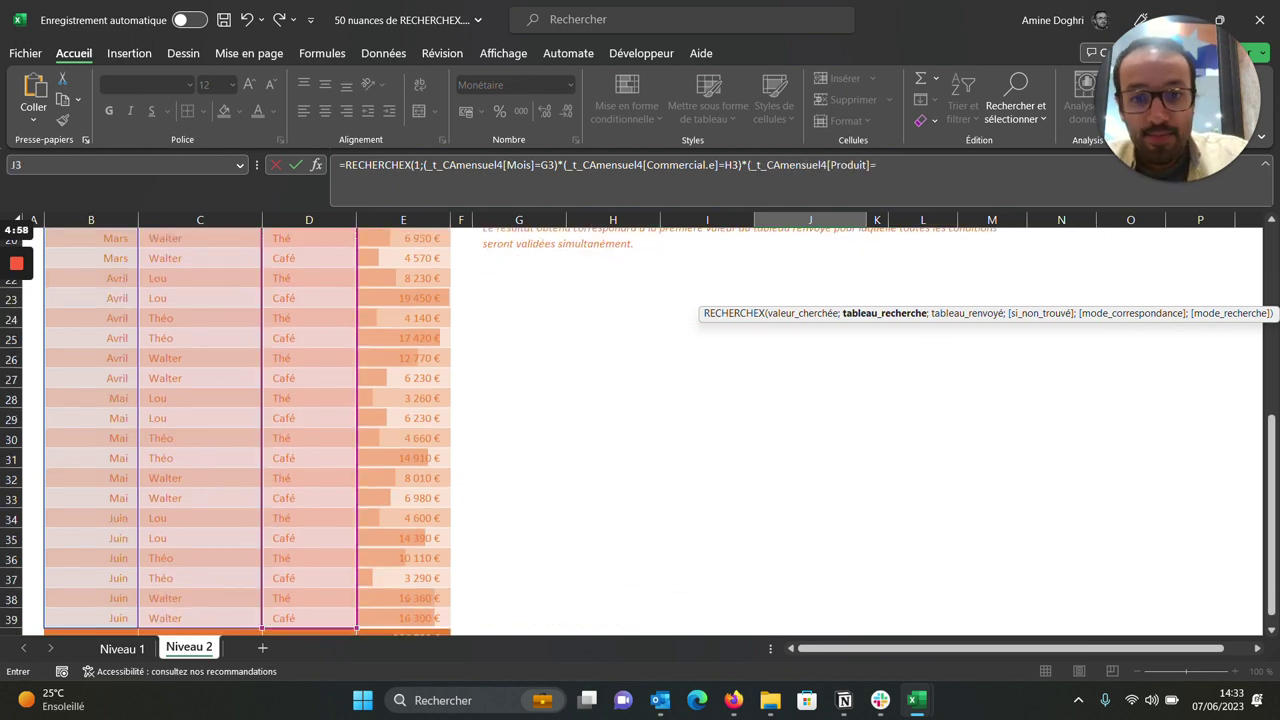
{"action": "scroll", "coordinate": [640, 430], "scroll_direction": "up", "scroll_amount": 6}
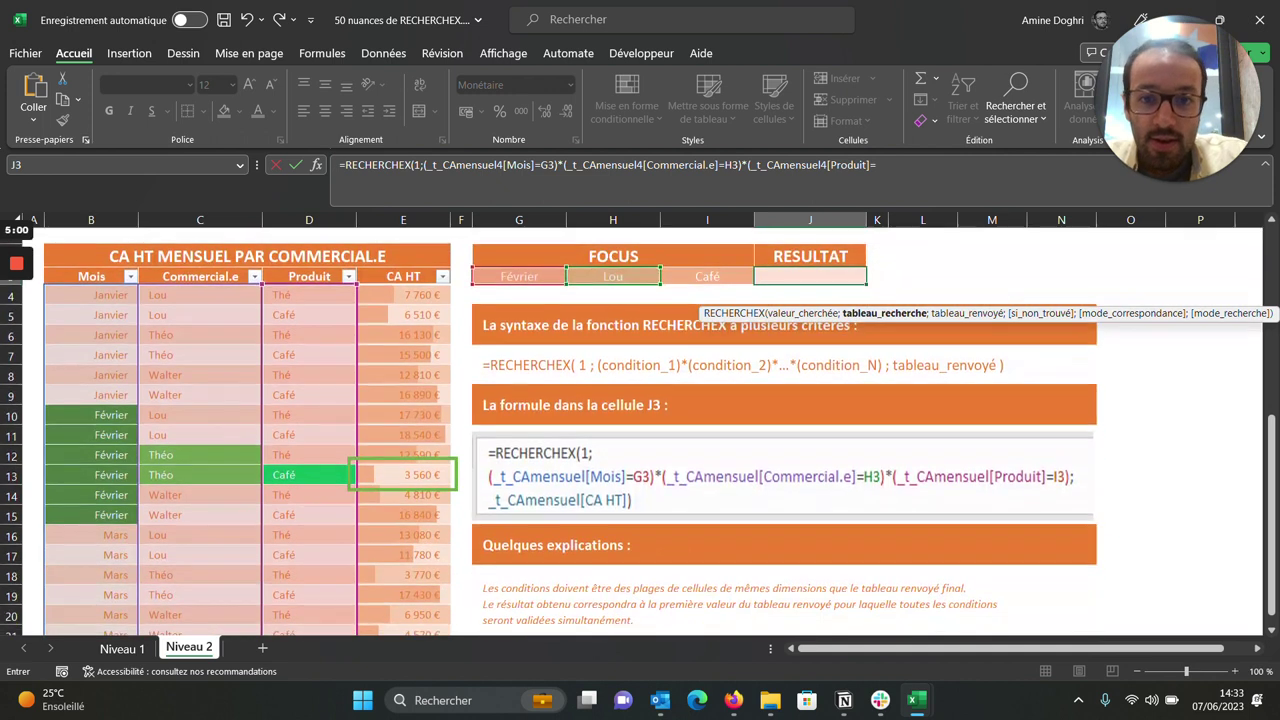
{"action": "left_click", "coordinate": [707, 276]}
{"action": "type", "text": ")"}
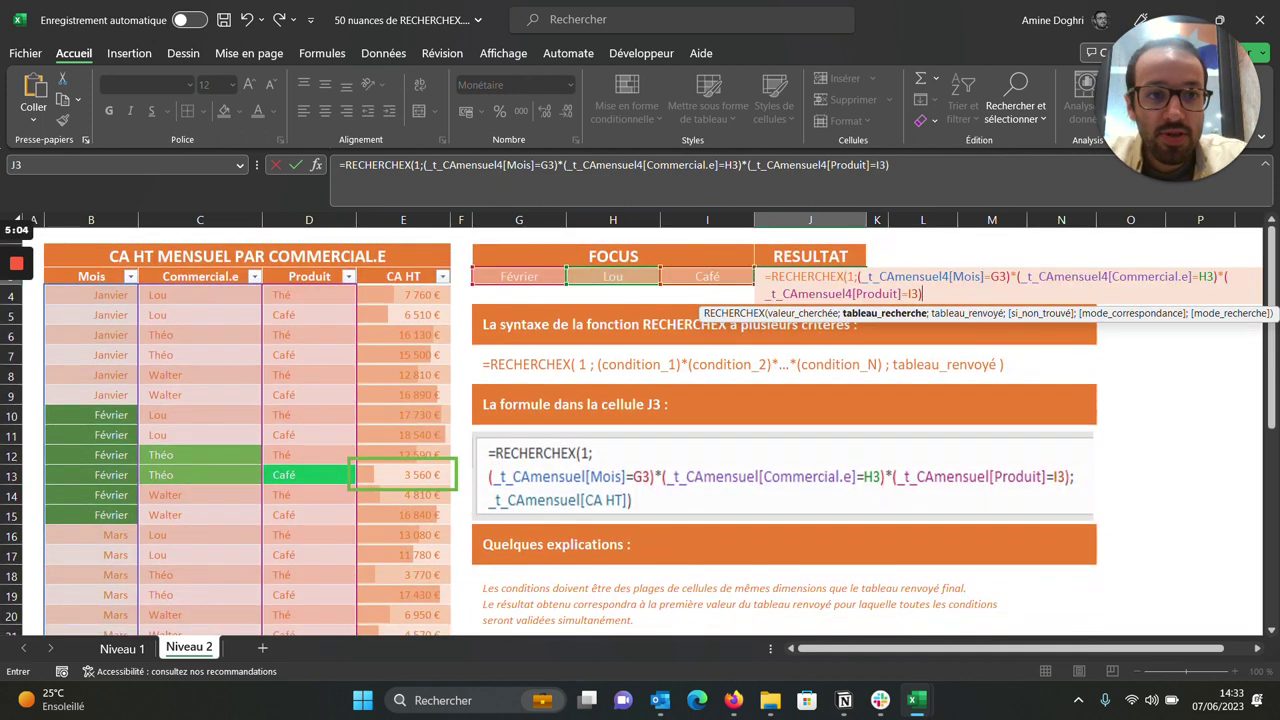
{"action": "type", "text": ";"}
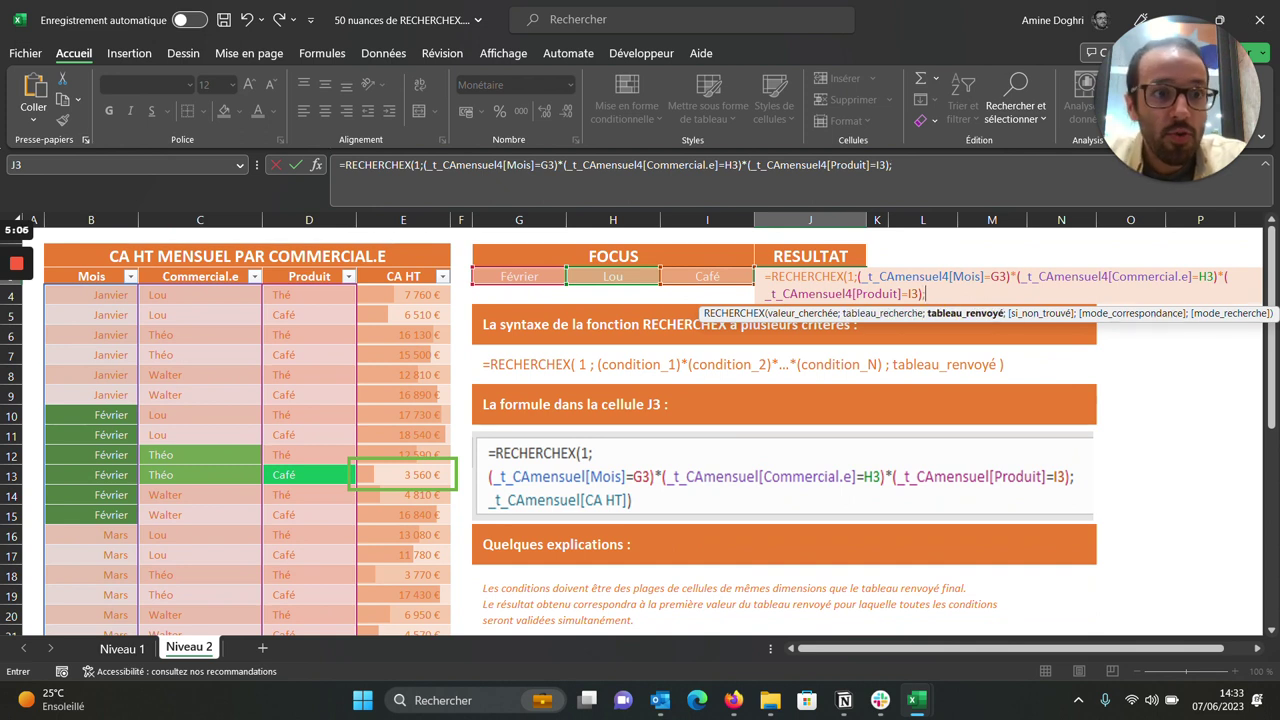
Step: Set the CA HT column as the returned range and commit, so J3 shows 18 540 €
{"action": "left_click", "coordinate": [403, 295]}
{"action": "left_click_drag", "start_coordinate": [403, 295], "coordinate": [388, 658]}
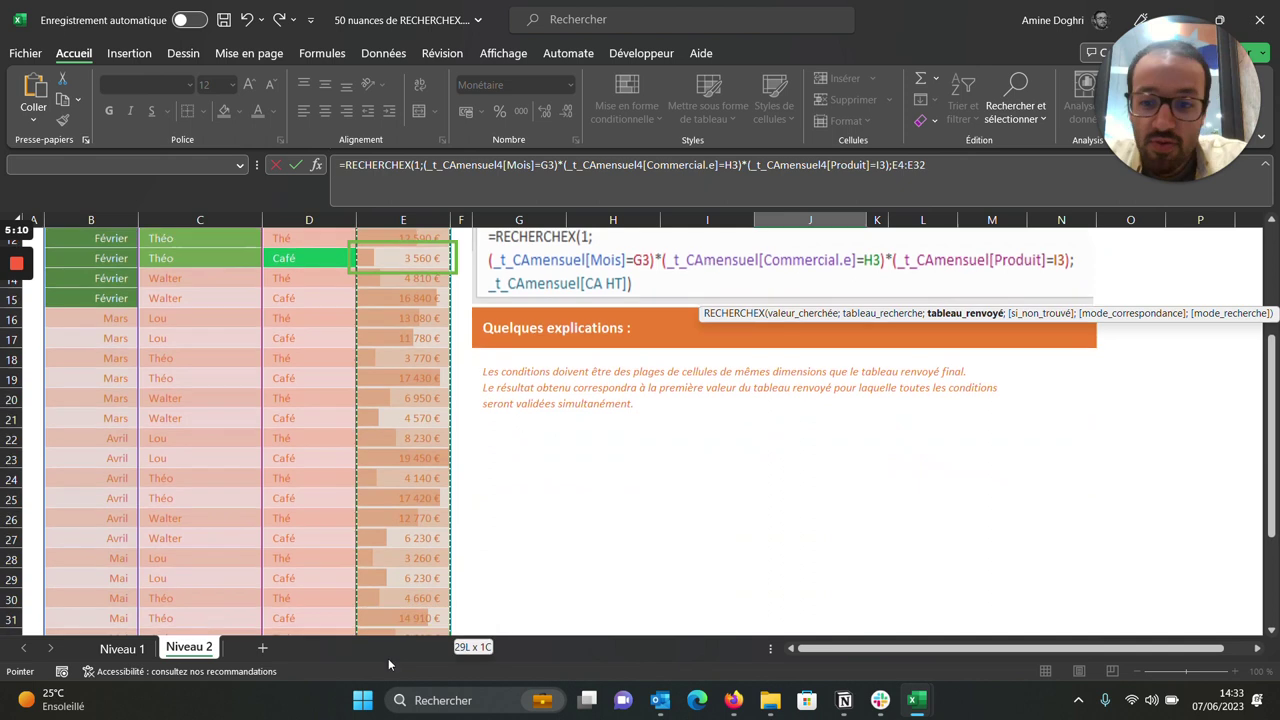
{"action": "left_click_drag", "start_coordinate": [388, 658], "coordinate": [410, 578]}
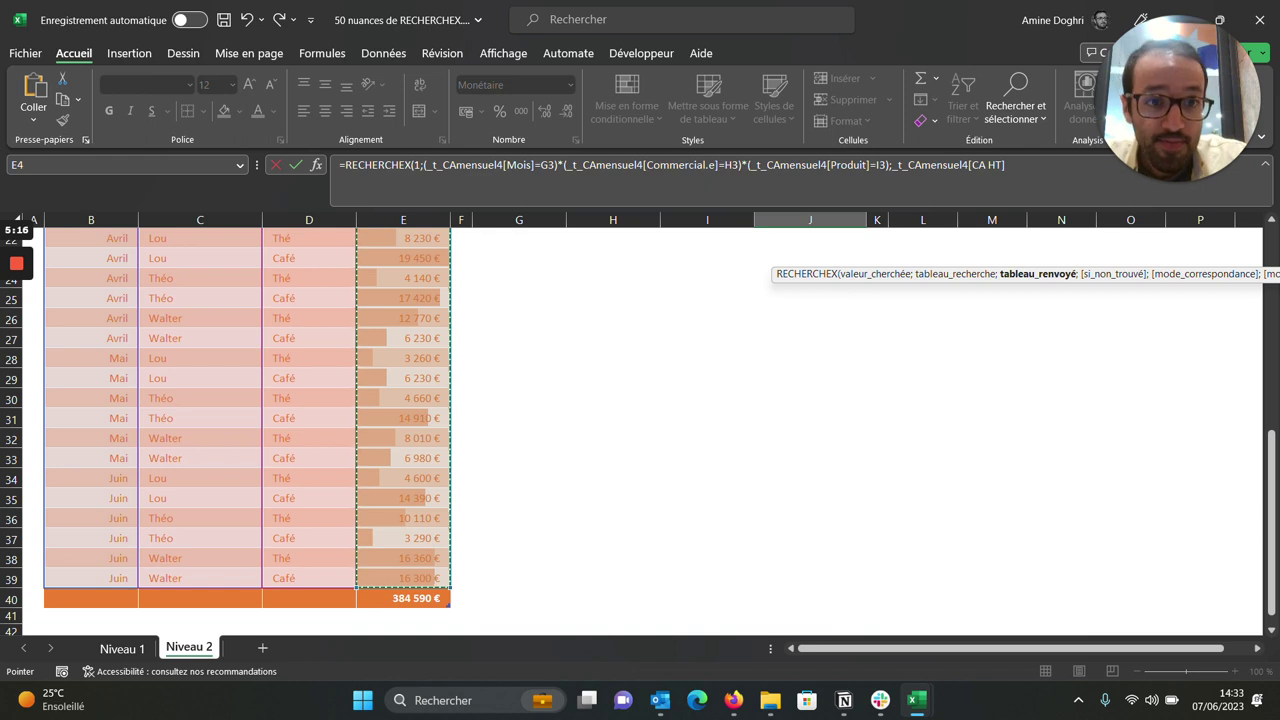
{"action": "type", "text": ")"}
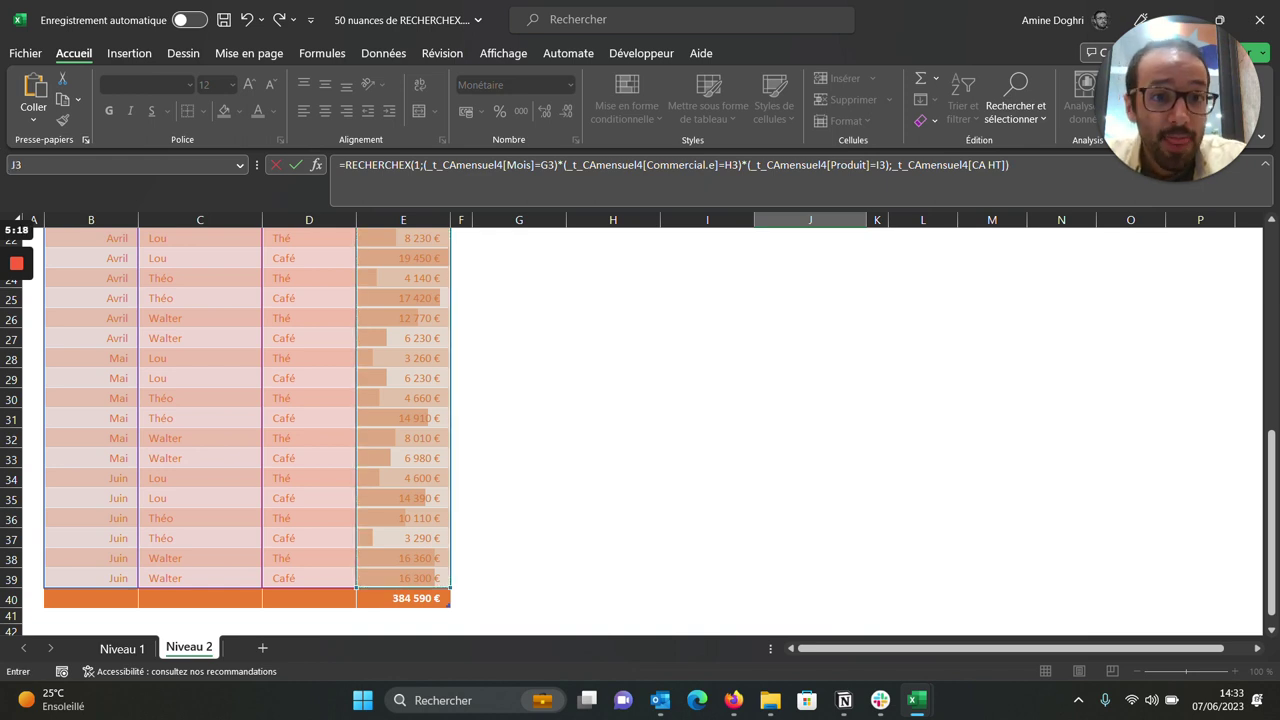
{"action": "key", "text": "Return"}
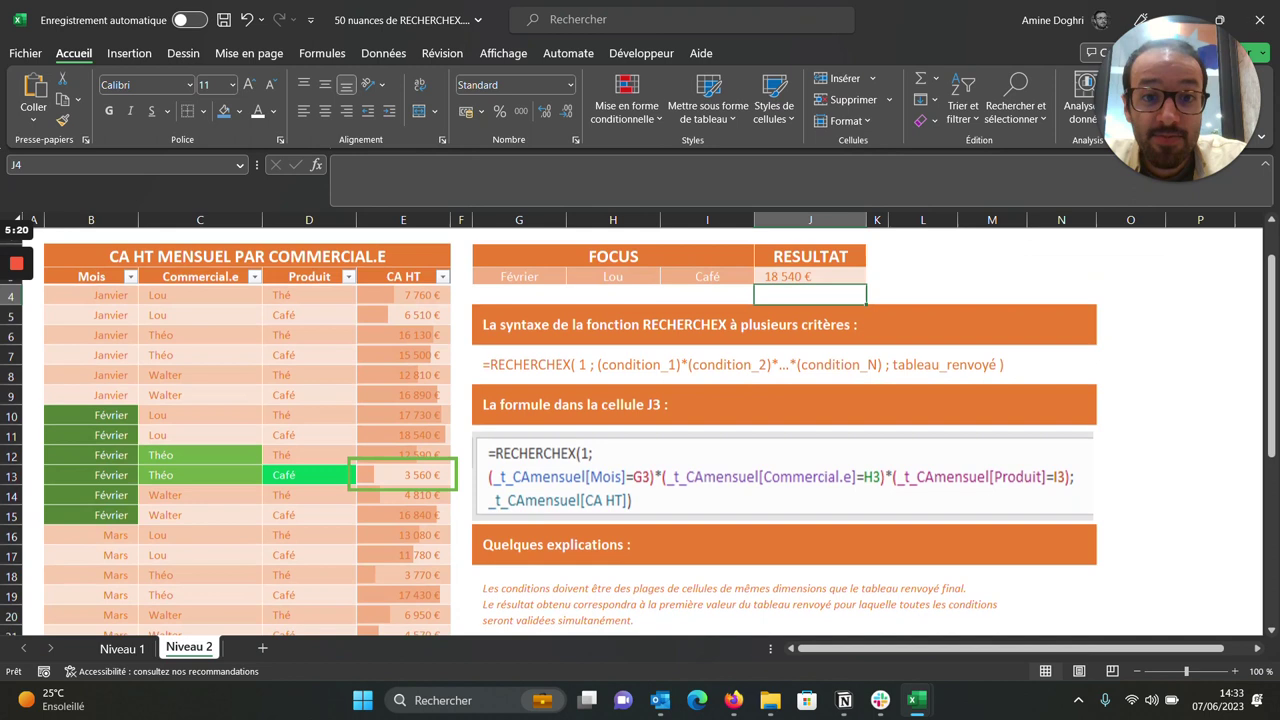
Step: Replace the salesperson in H3 with a new correctly accented name, so J3 returns 3 560 €
{"action": "left_click", "coordinate": [810, 276]}
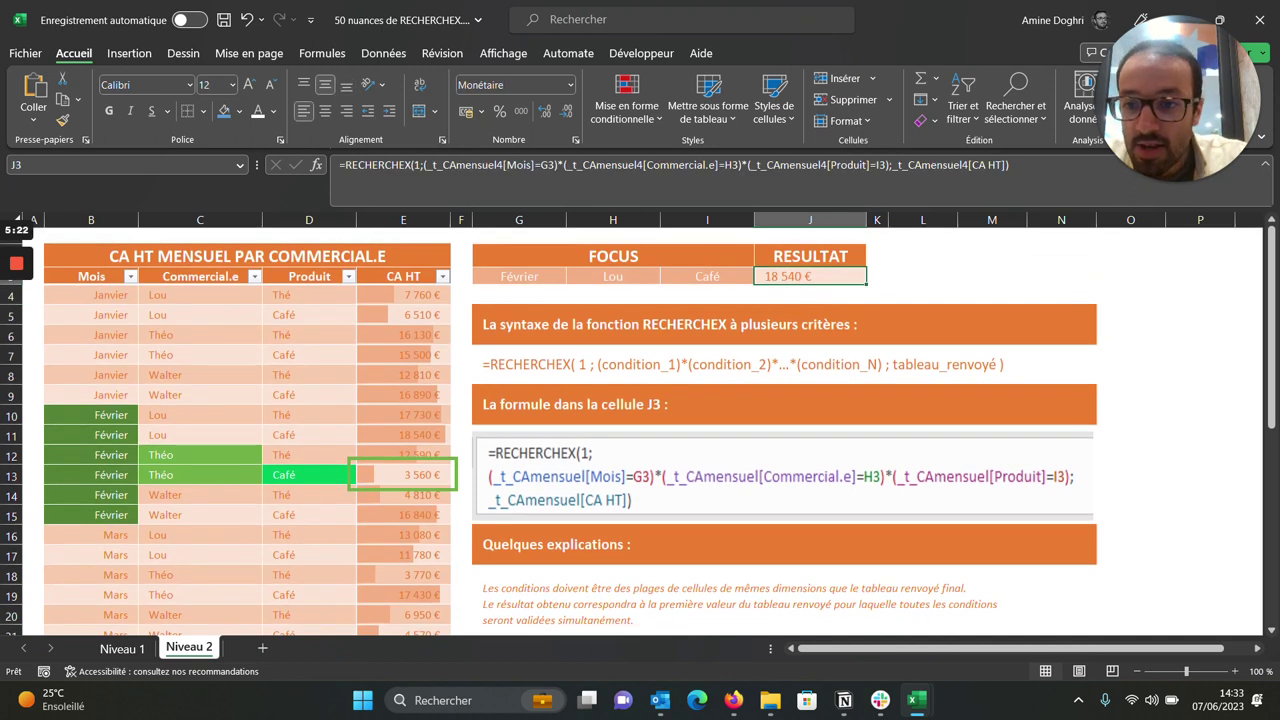
{"action": "left_click", "coordinate": [613, 276]}
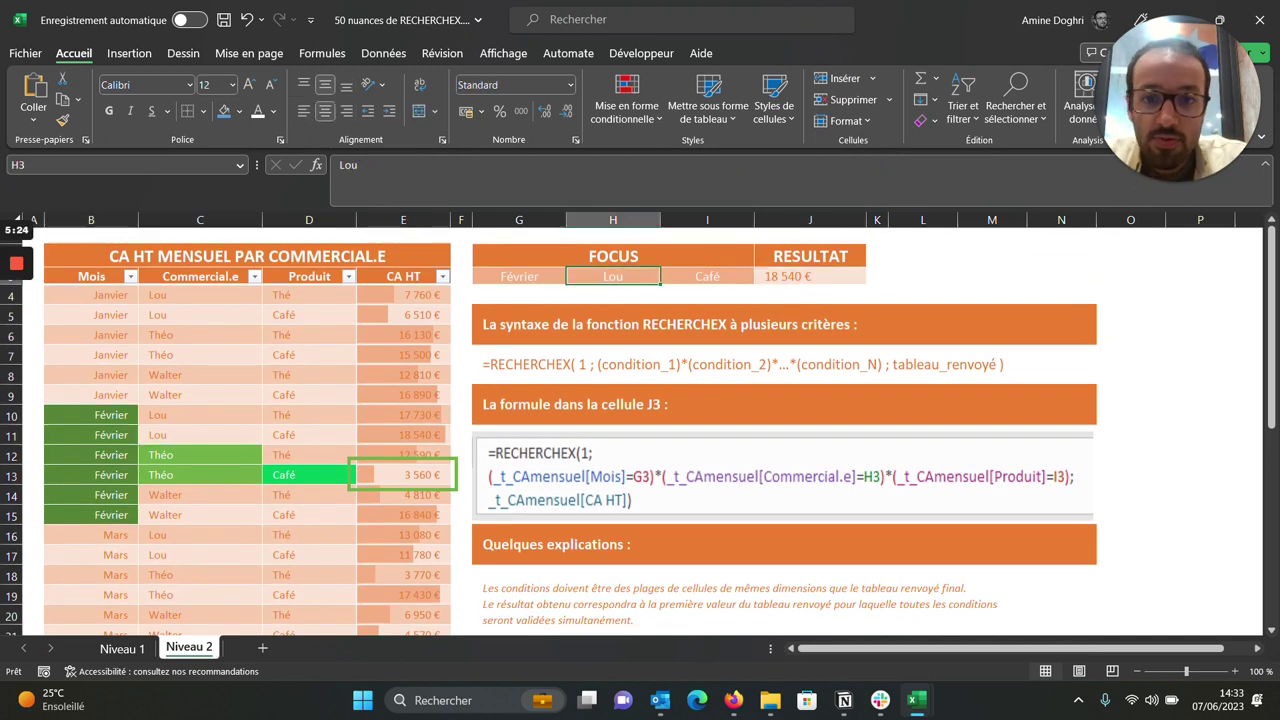
{"action": "type", "text": "Theo"}
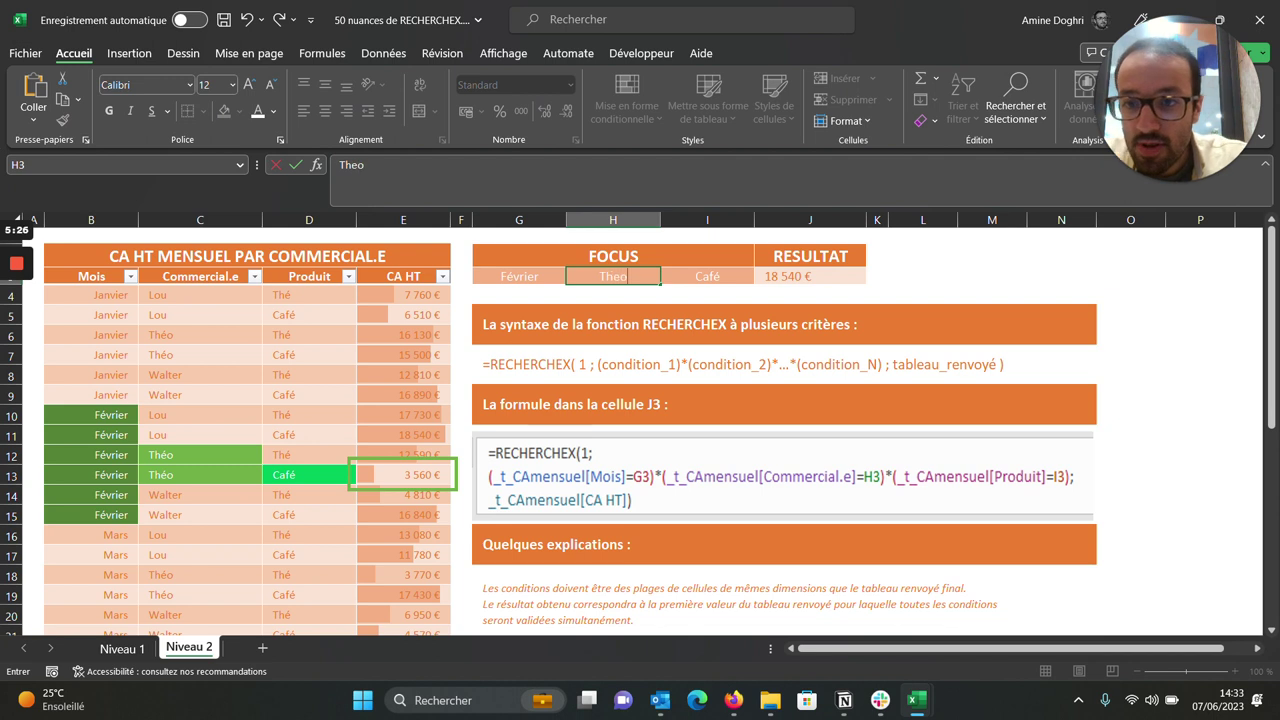
{"action": "key", "text": "Return"}
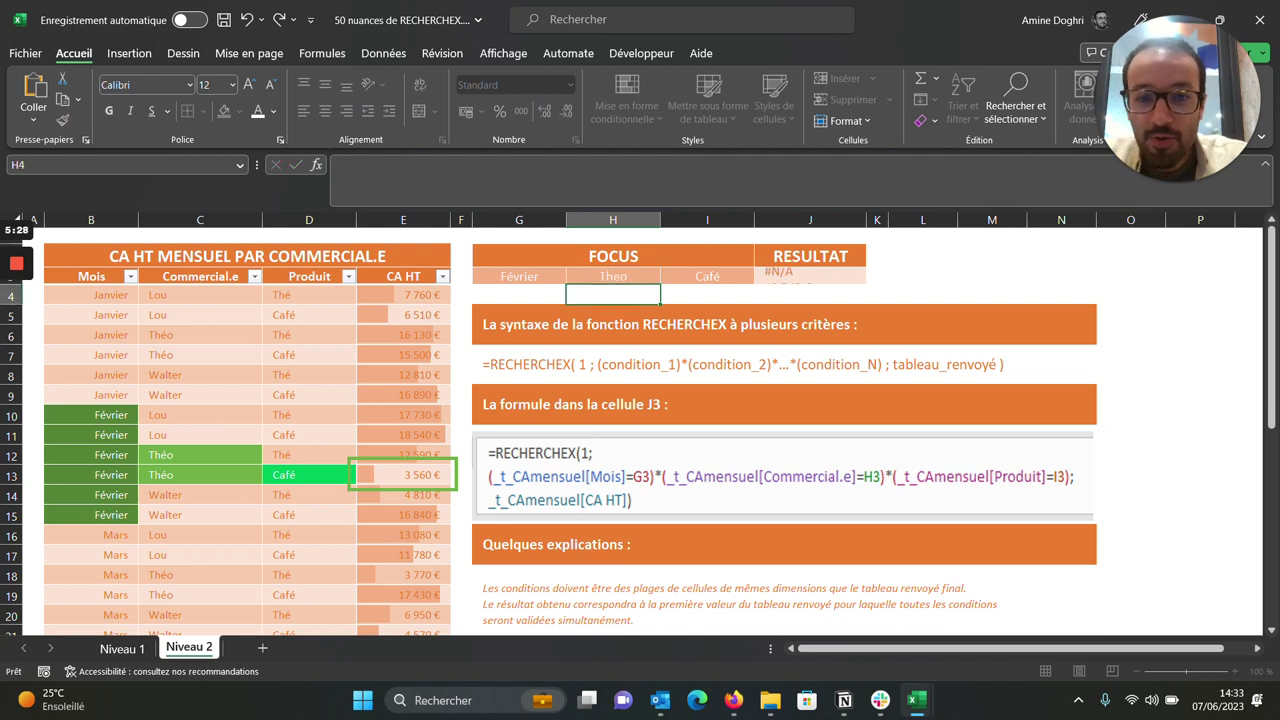
{"action": "key", "text": "Up"}
{"action": "type", "text": "Théo"}
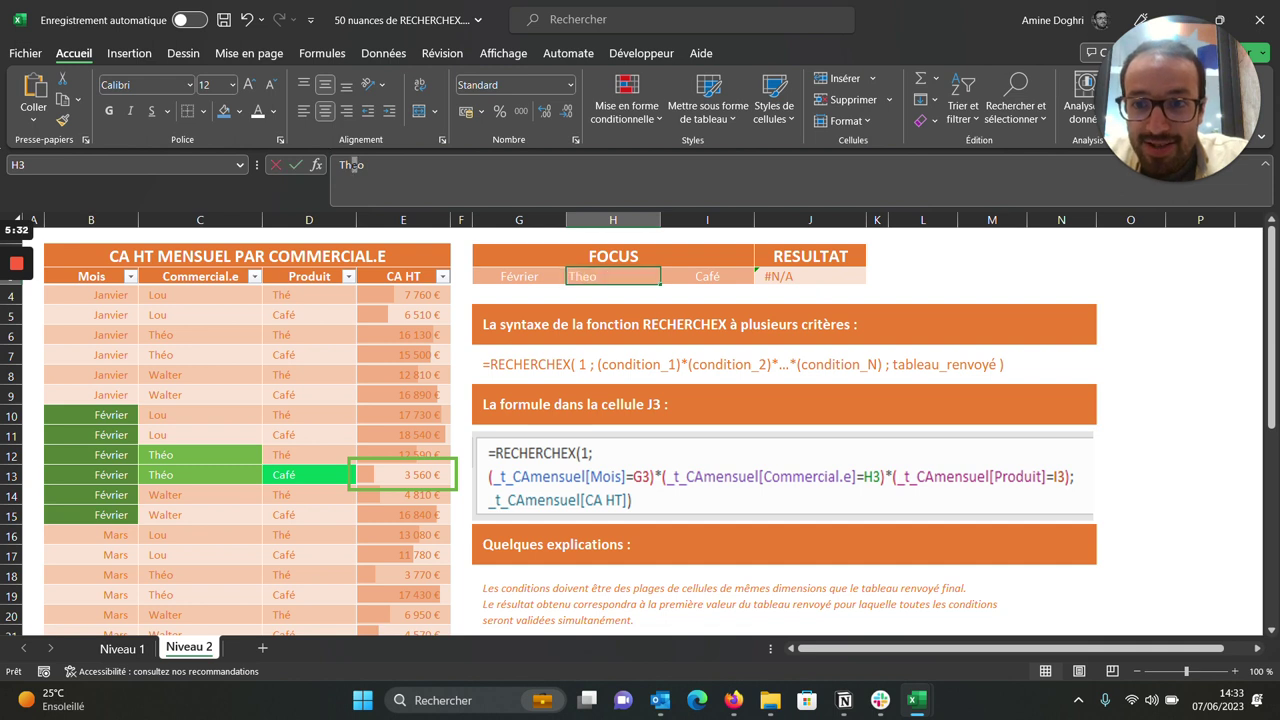
{"action": "key", "text": "Return"}
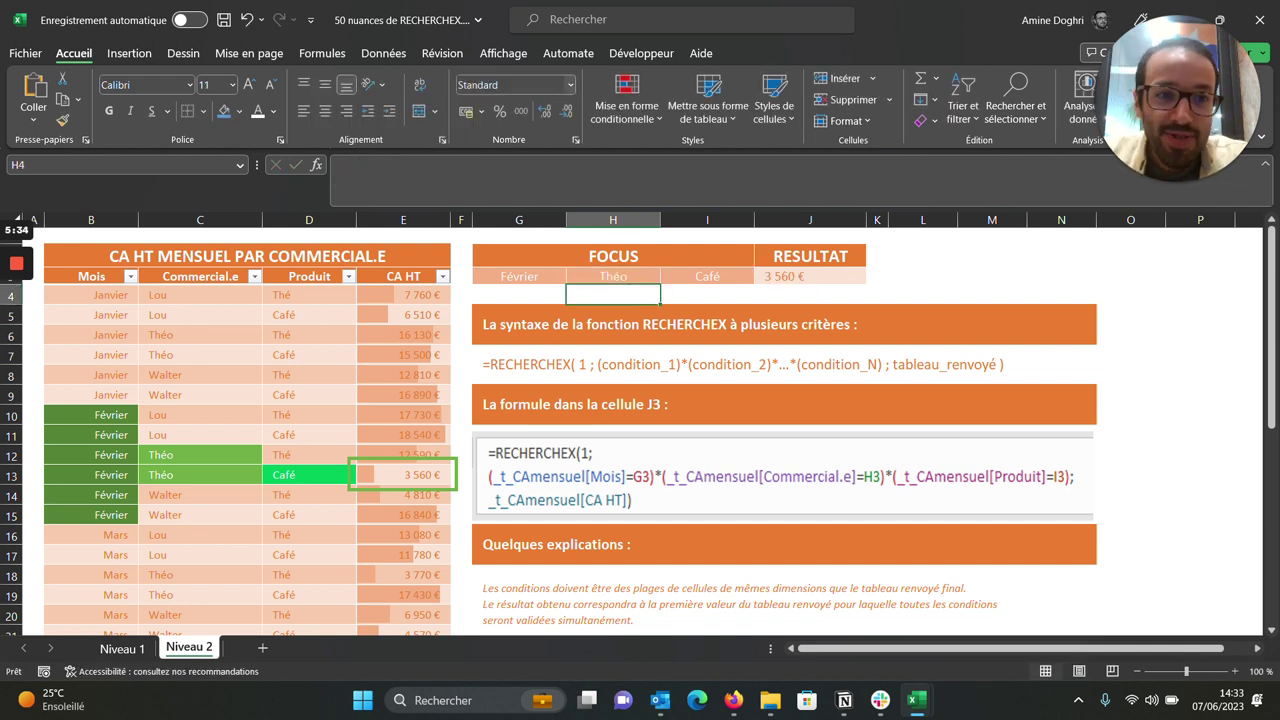